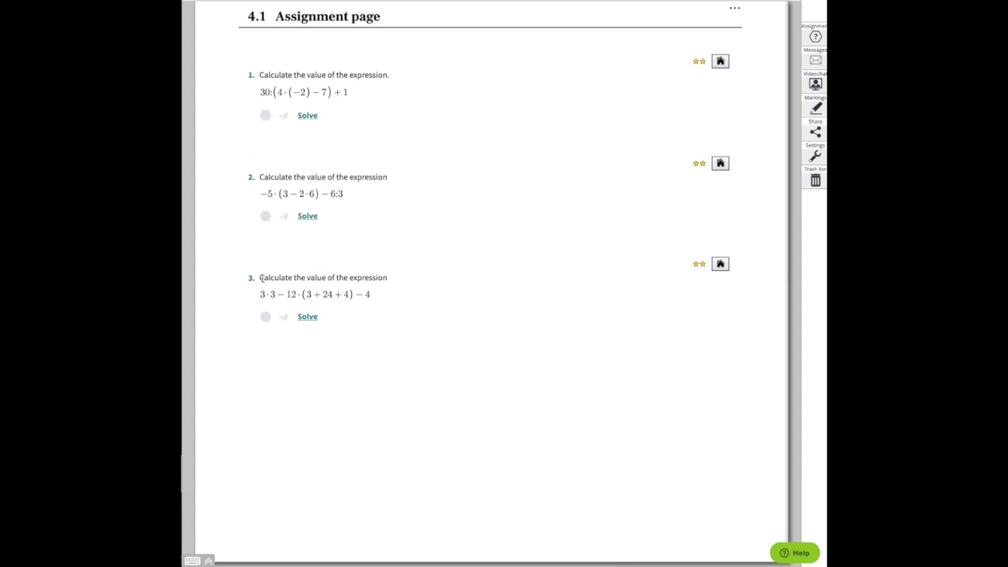
Step: Open assignment 3 for solving and highlight its instruction and expression
{"action": "left_click_drag", "start_coordinate": [261, 277], "coordinate": [388, 277]}
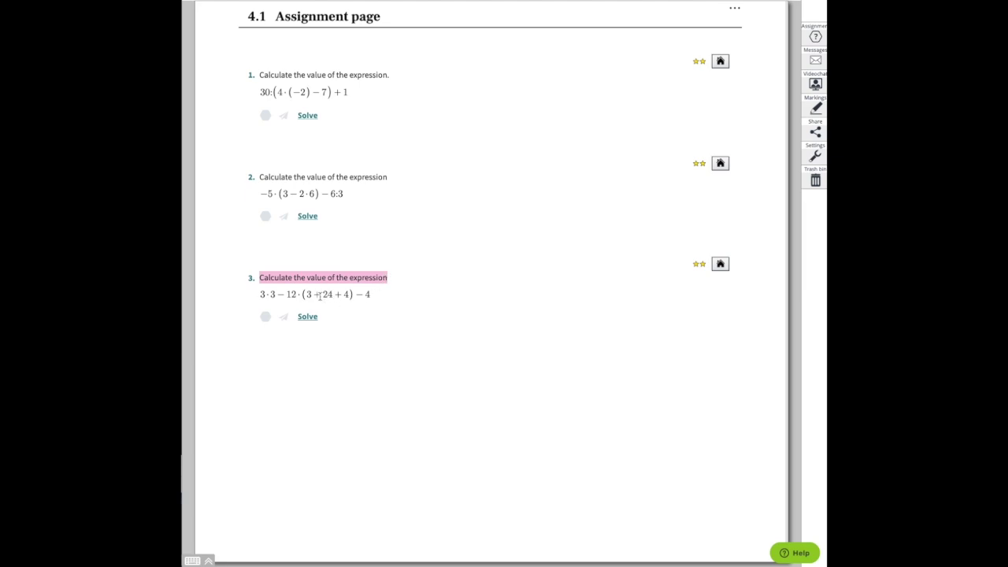
{"action": "left_click_drag", "start_coordinate": [259, 295], "coordinate": [368, 293]}
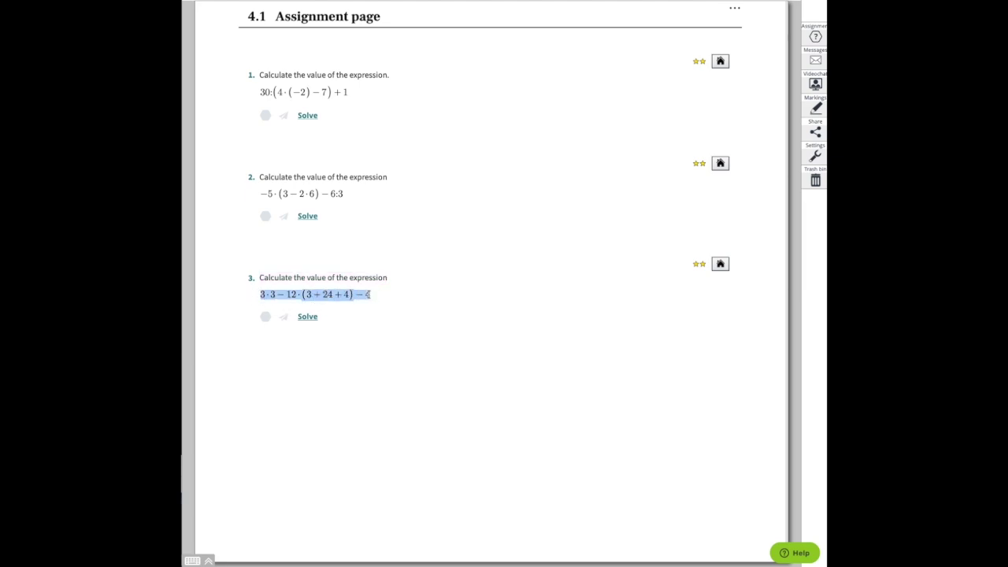
{"action": "left_click", "coordinate": [307, 317]}
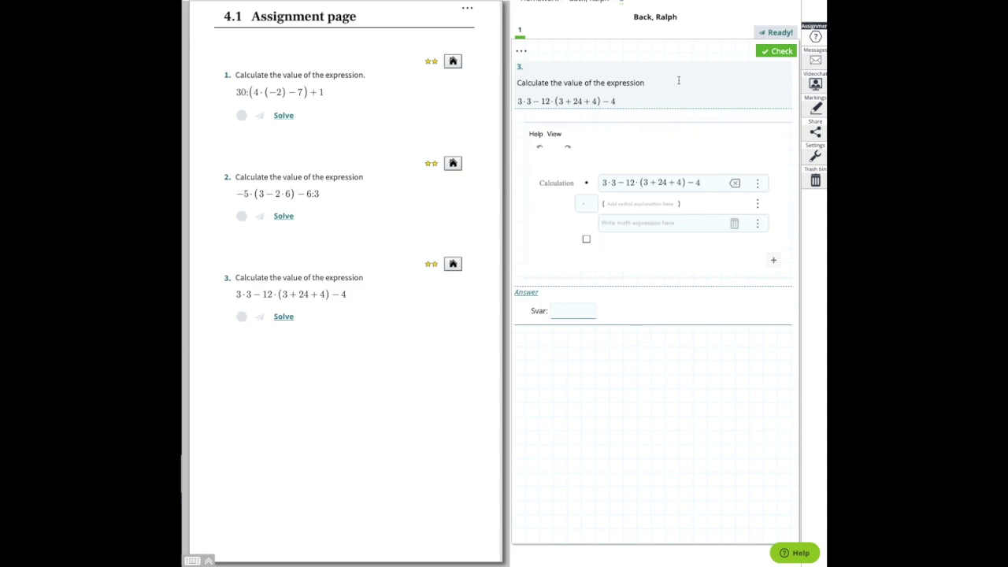
{"action": "left_click_drag", "start_coordinate": [518, 85], "coordinate": [648, 79]}
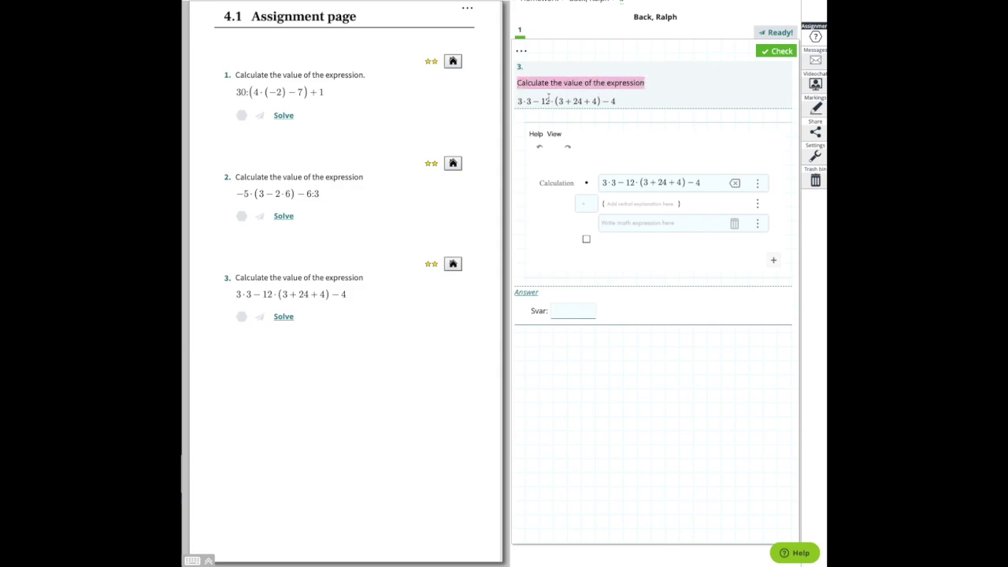
{"action": "left_click_drag", "start_coordinate": [516, 104], "coordinate": [637, 99]}
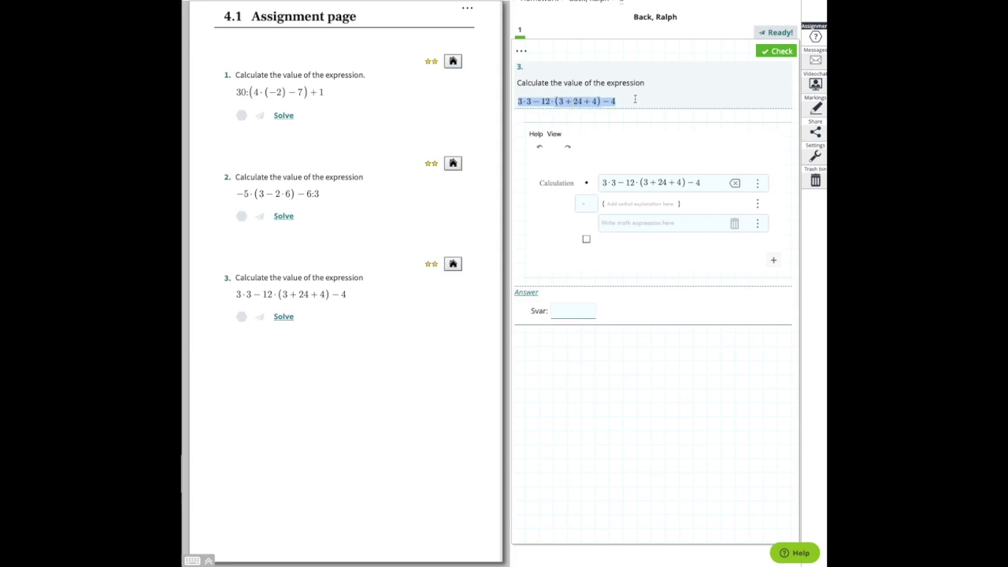
Step: Add a calculation step explained as "addition inside the parenthesis" and replace (3 + 24 + 4) with 28 in its expression
{"action": "left_click", "coordinate": [603, 182]}
{"action": "left_click_drag", "start_coordinate": [603, 183], "coordinate": [697, 183]}
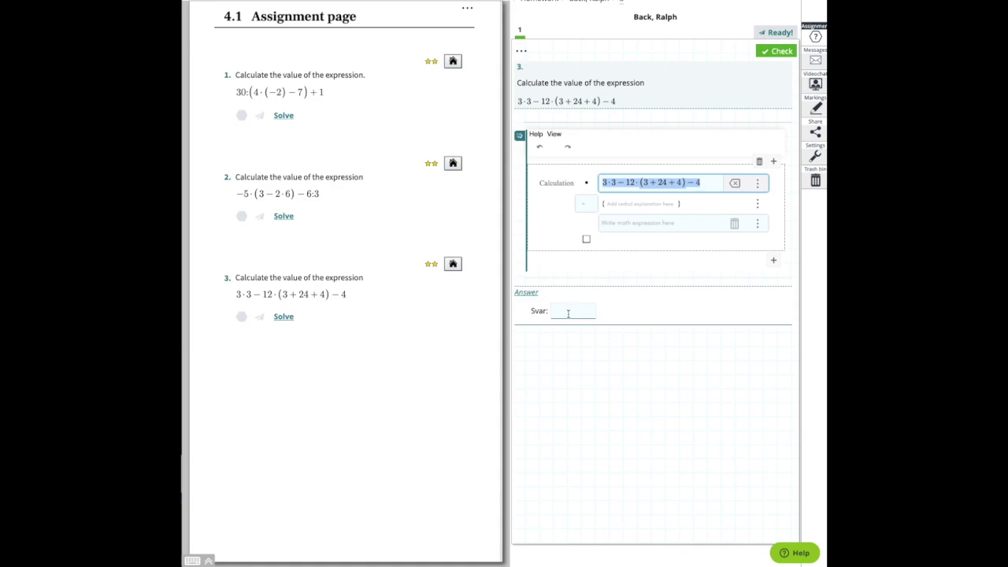
{"action": "left_click", "coordinate": [711, 184]}
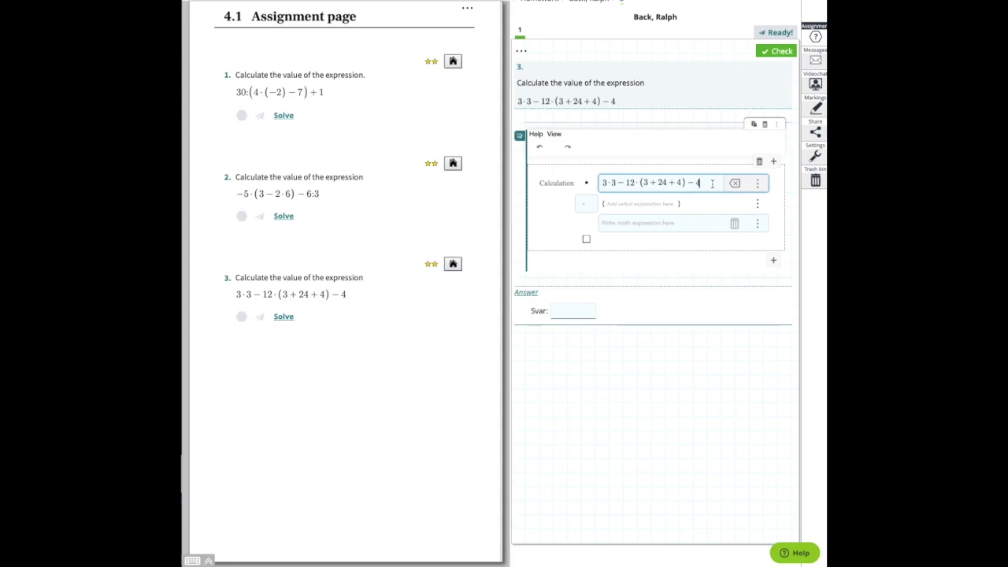
{"action": "key", "text": "Return"}
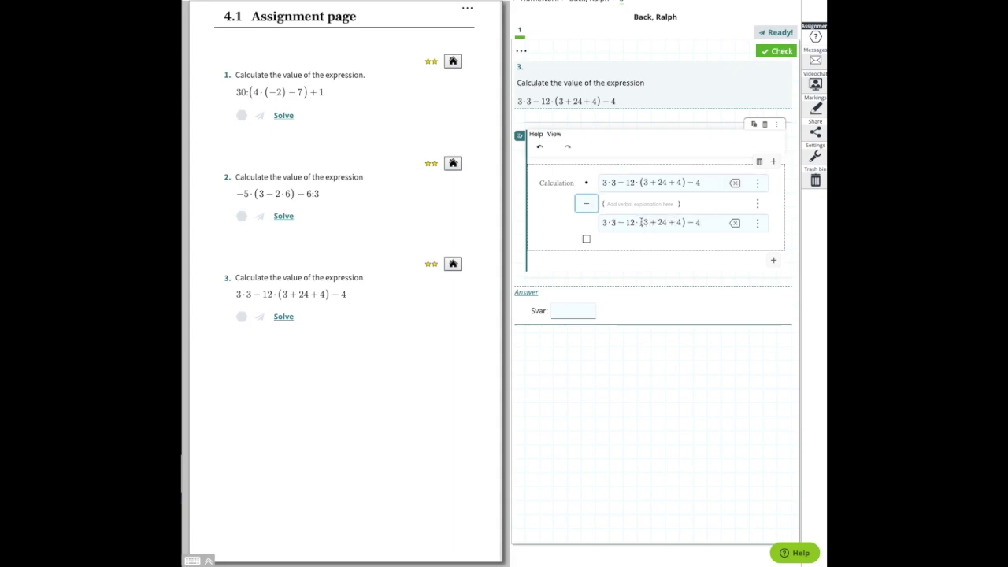
{"action": "left_click", "coordinate": [623, 204]}
{"action": "type", "text": "addition inside the pa"}
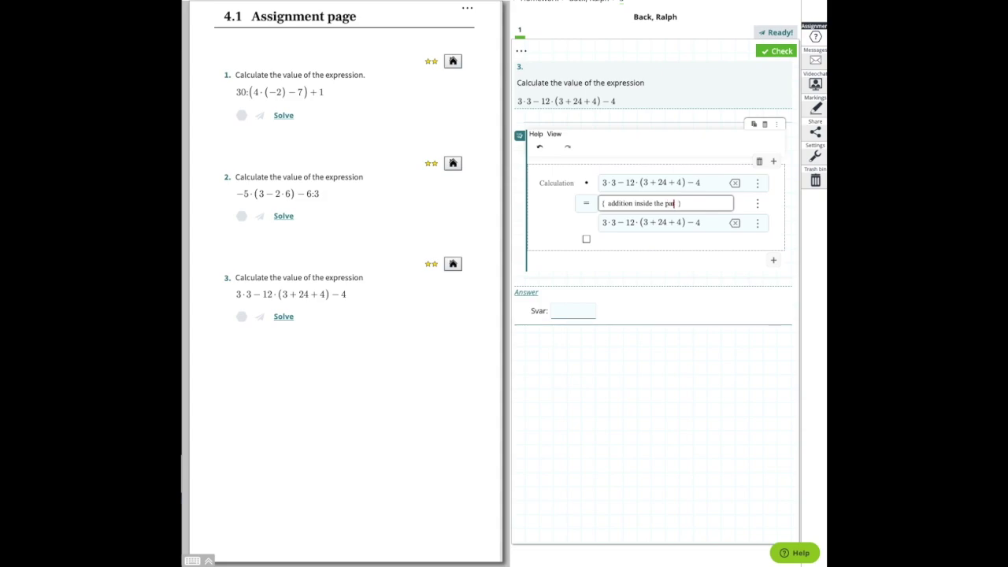
{"action": "type", "text": "renthesis"}
{"action": "left_click_drag", "start_coordinate": [639, 221], "coordinate": [682, 222]}
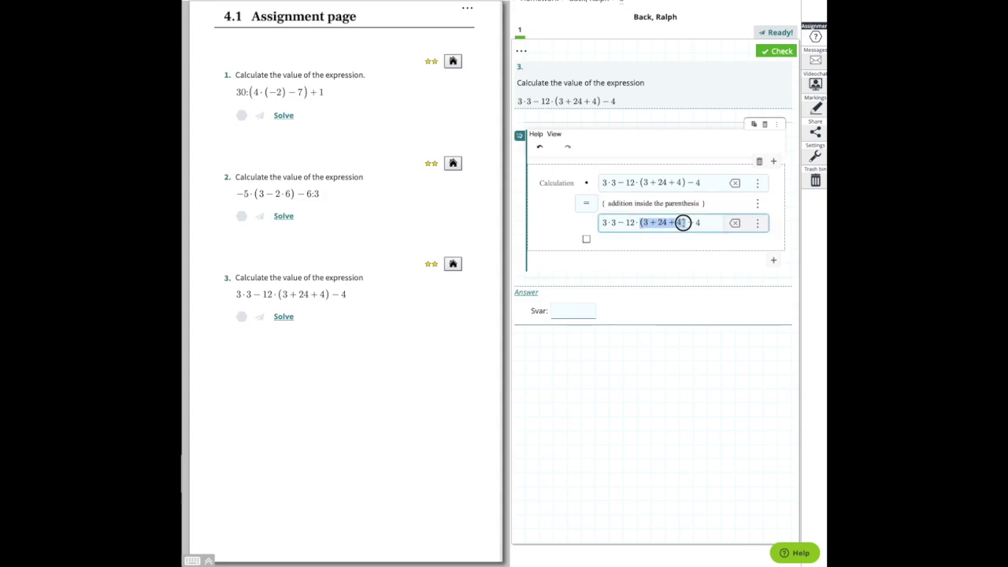
{"action": "type", "text": "28"}
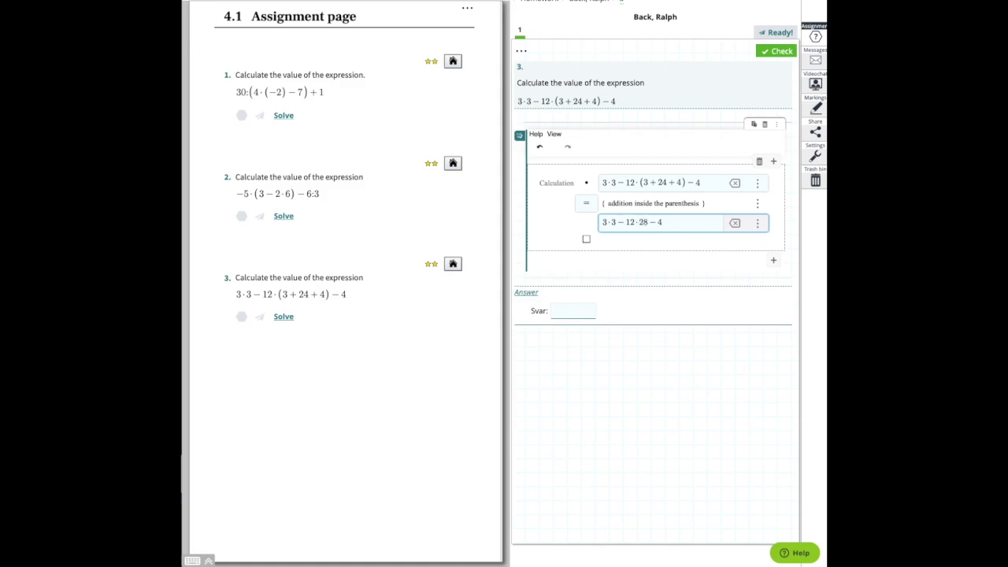
Step: Add a second calculation step explained as "do the multiplications" and replace 3·3 with 9 in its expression
{"action": "key", "text": "Return"}
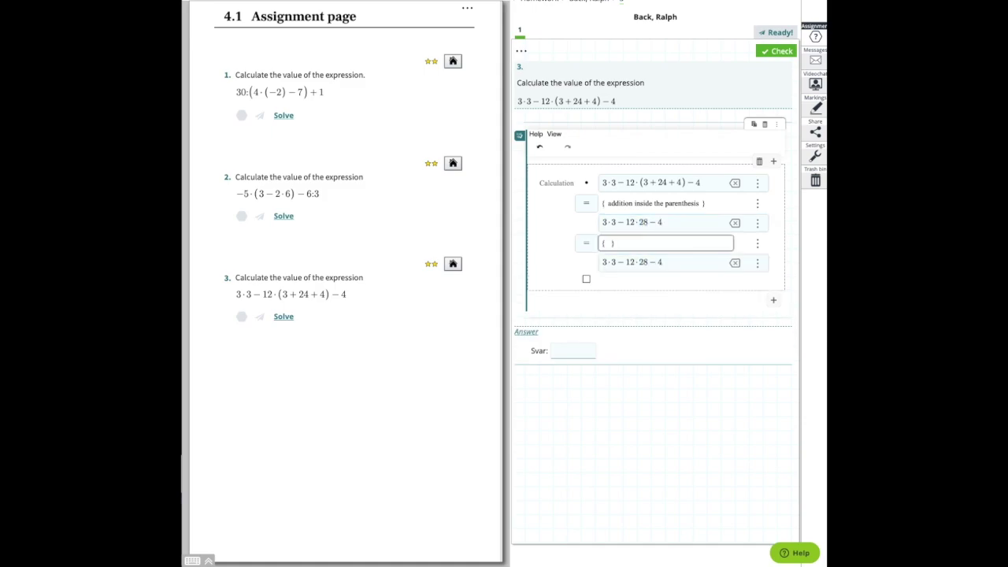
{"action": "type", "text": "do the m"}
{"action": "key", "text": "BackSpace"}
{"action": "key", "text": "BackSpace"}
{"action": "type", "text": "multiplications"}
{"action": "left_click_drag", "start_coordinate": [605, 262], "coordinate": [618, 258]}
{"action": "type", "text": "9"}
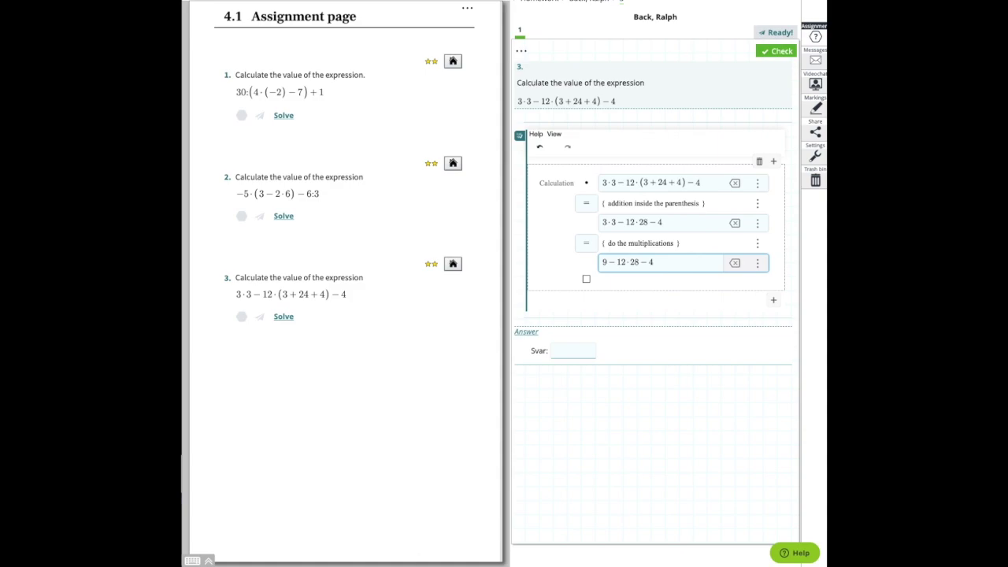
Step: Switch to the calculator and compute 12 × 28
{"action": "key", "text": "Escape"}
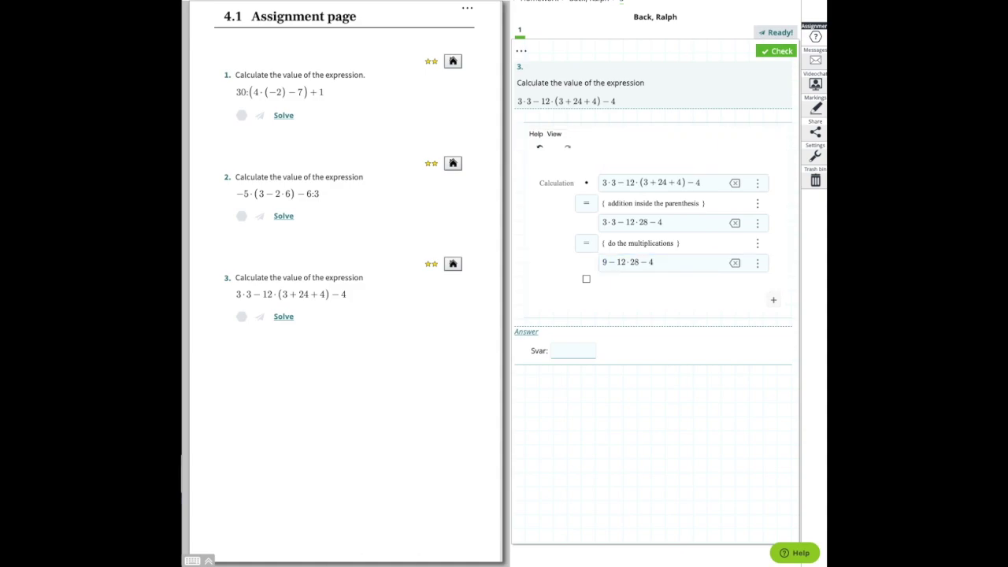
{"action": "left_click_drag", "start_coordinate": [465, 241], "coordinate": [383, 166]}
{"action": "left_click", "coordinate": [333, 211]}
{"action": "left_click", "coordinate": [335, 288]}
{"action": "left_click", "coordinate": [362, 280]}
{"action": "left_click", "coordinate": [427, 236]}
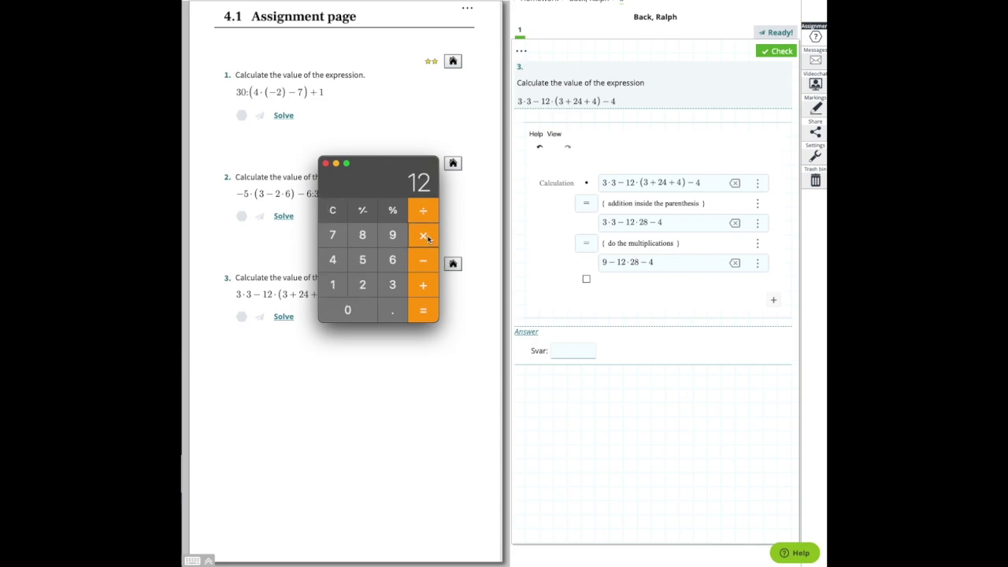
{"action": "left_click", "coordinate": [365, 288]}
{"action": "left_click", "coordinate": [362, 235]}
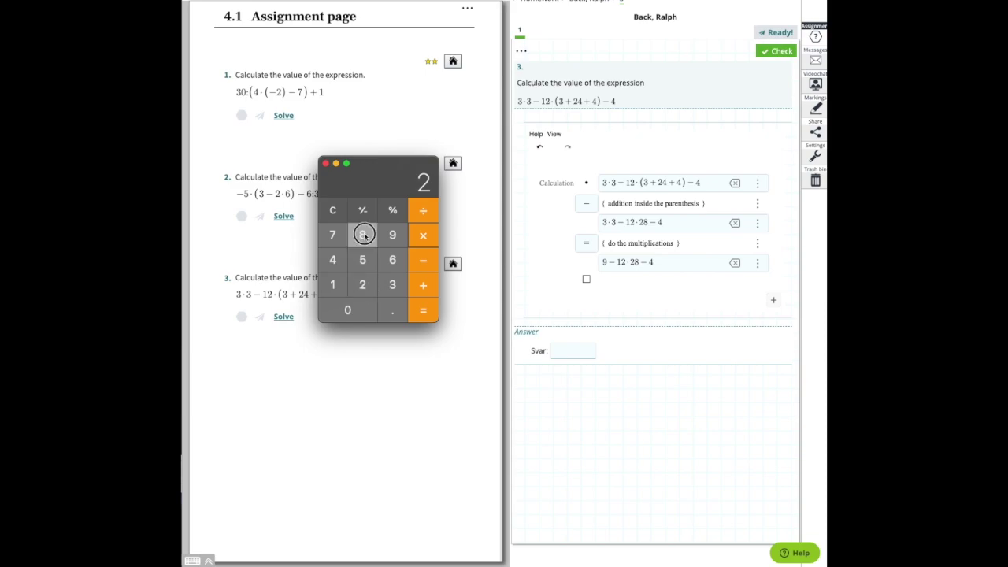
{"action": "left_click", "coordinate": [423, 311]}
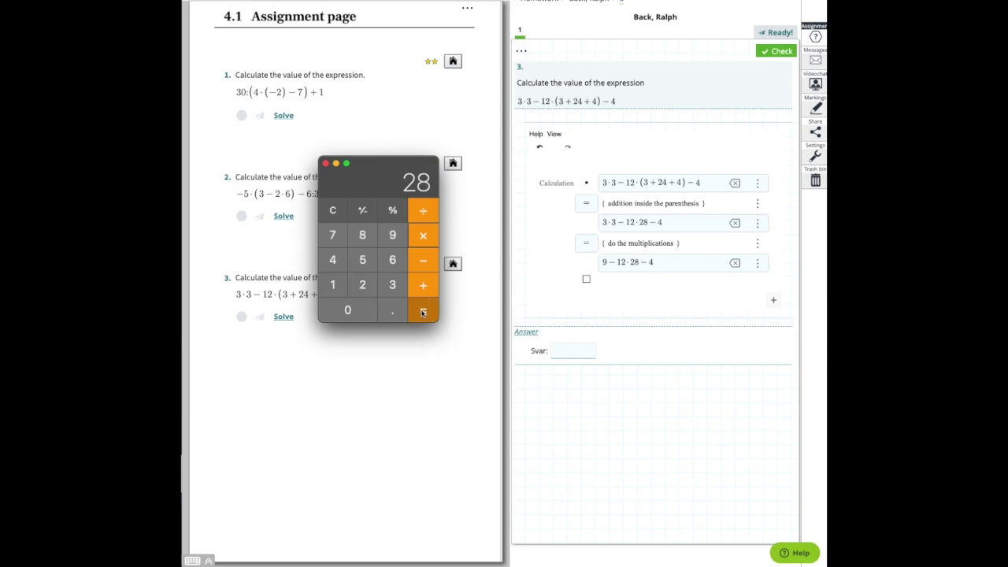
Step: Back in the assignment, replace the product 12·28 with 336 in the multiplications step
{"action": "left_click", "coordinate": [637, 265]}
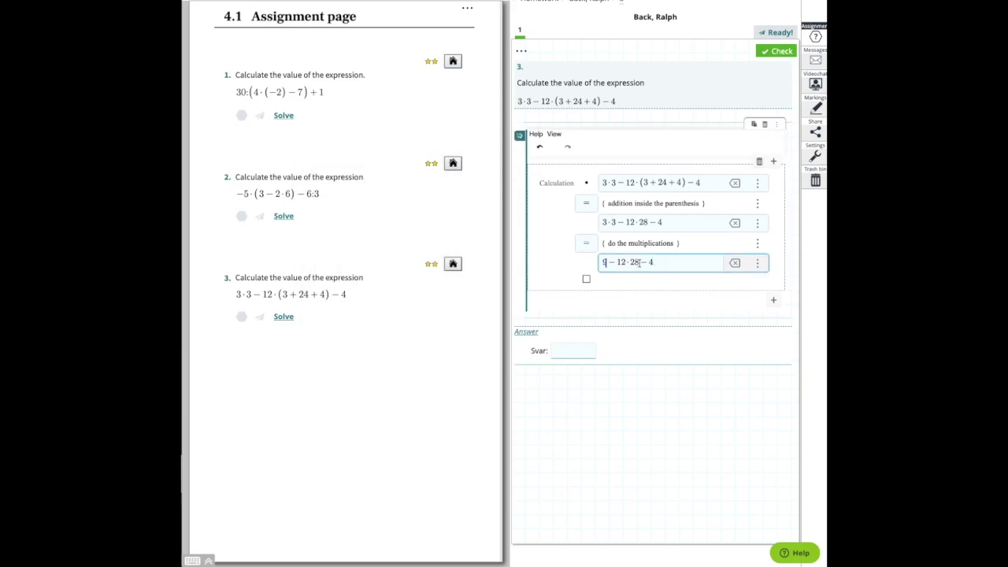
{"action": "left_click_drag", "start_coordinate": [640, 262], "coordinate": [615, 262]}
{"action": "type", "text": "336"}
Step: Add a third calculation step with the explanation "do the subtractions"
{"action": "key", "text": "Return"}
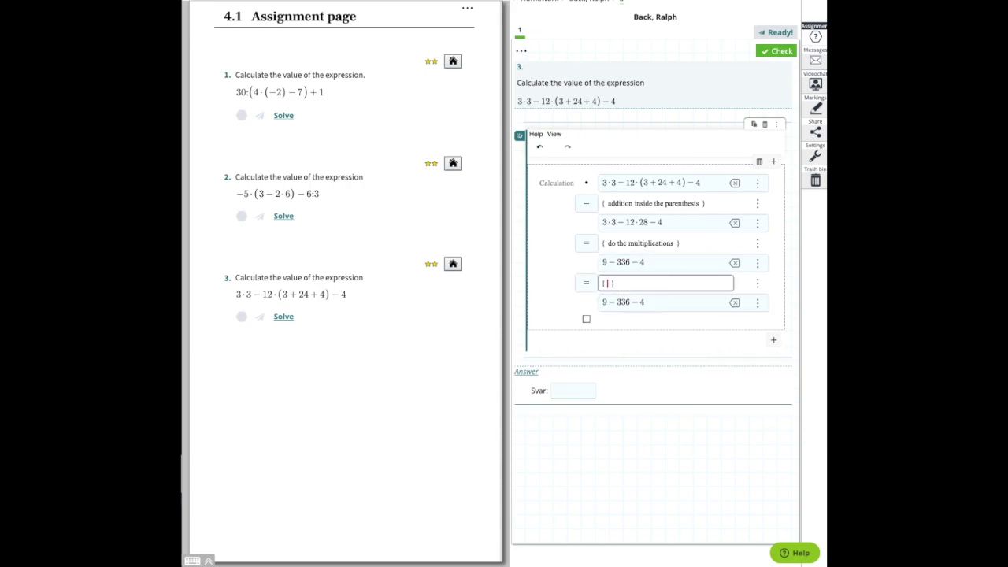
{"action": "type", "text": "do the ad"}
{"action": "key", "text": "BackSpace"}
{"action": "key", "text": "BackSpace"}
{"action": "type", "text": "subtractions"}
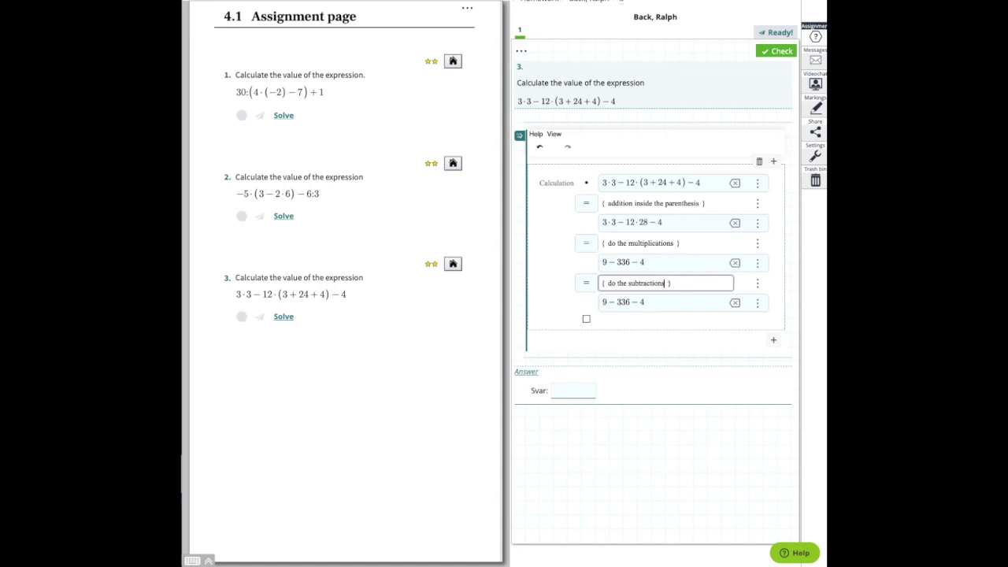
Step: Switch to the calculator, clear it and compute 9 − 336 − 4
{"action": "key", "text": "super+Tab"}
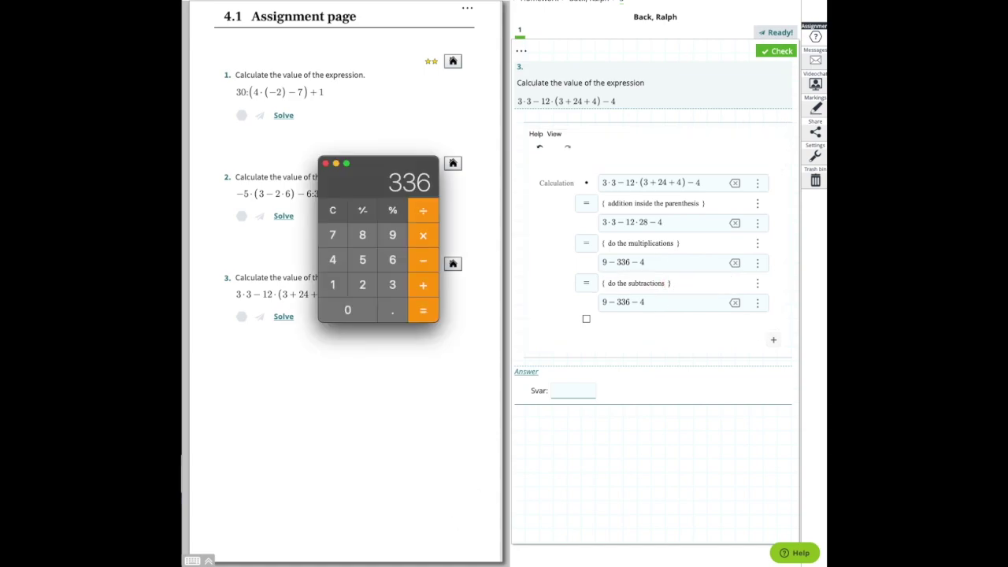
{"action": "left_click", "coordinate": [335, 208]}
{"action": "left_click", "coordinate": [393, 236]}
{"action": "left_click", "coordinate": [422, 261]}
{"action": "left_click", "coordinate": [394, 288]}
{"action": "left_click", "coordinate": [395, 288]}
{"action": "left_click", "coordinate": [392, 260]}
{"action": "left_click", "coordinate": [422, 263]}
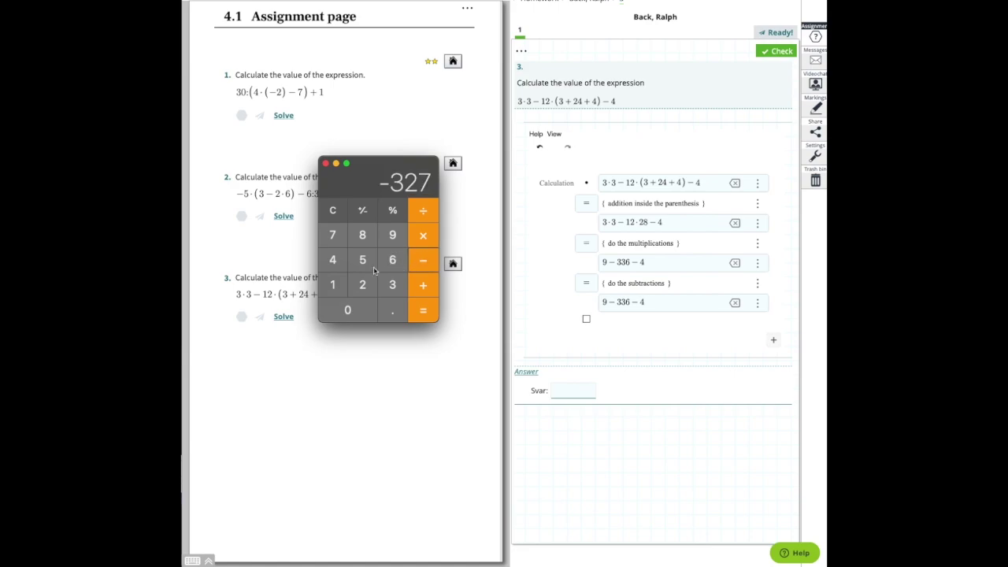
{"action": "left_click", "coordinate": [332, 260]}
{"action": "left_click", "coordinate": [423, 311]}
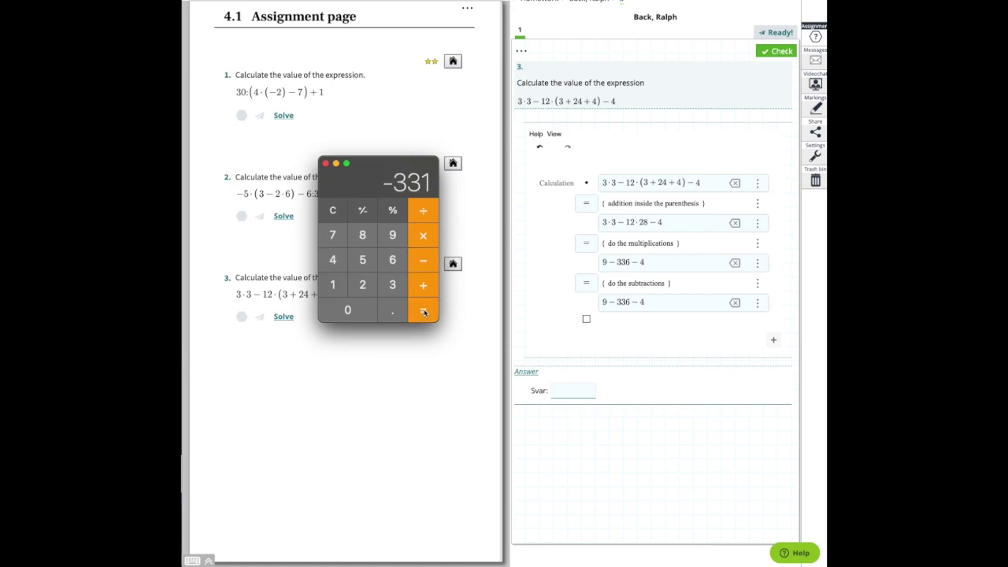
Step: Back in the assignment, set the expression of the subtractions step to −331
{"action": "left_click", "coordinate": [650, 302]}
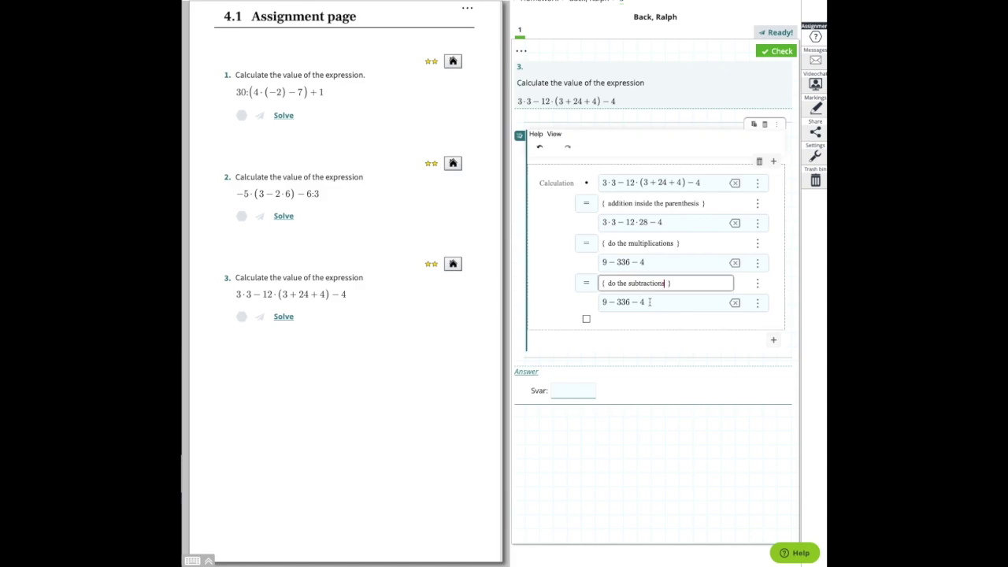
{"action": "left_click_drag", "start_coordinate": [650, 302], "coordinate": [591, 300]}
{"action": "type", "text": "-331"}
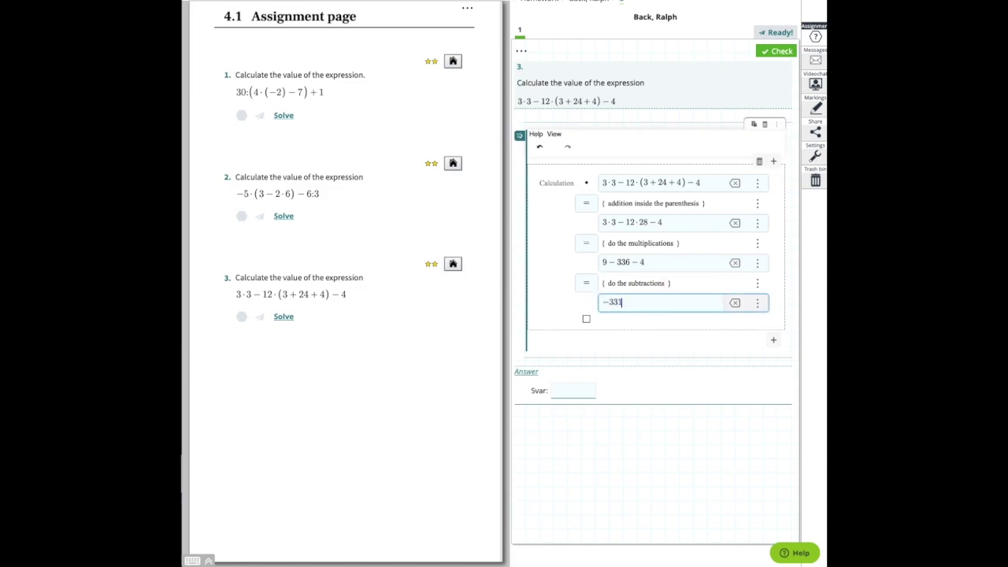
Step: Copy the final result −331 into the Svar answer field and check the solution
{"action": "left_click_drag", "start_coordinate": [629, 303], "coordinate": [588, 305]}
{"action": "key", "text": "ctrl+c"}
{"action": "left_click", "coordinate": [565, 388]}
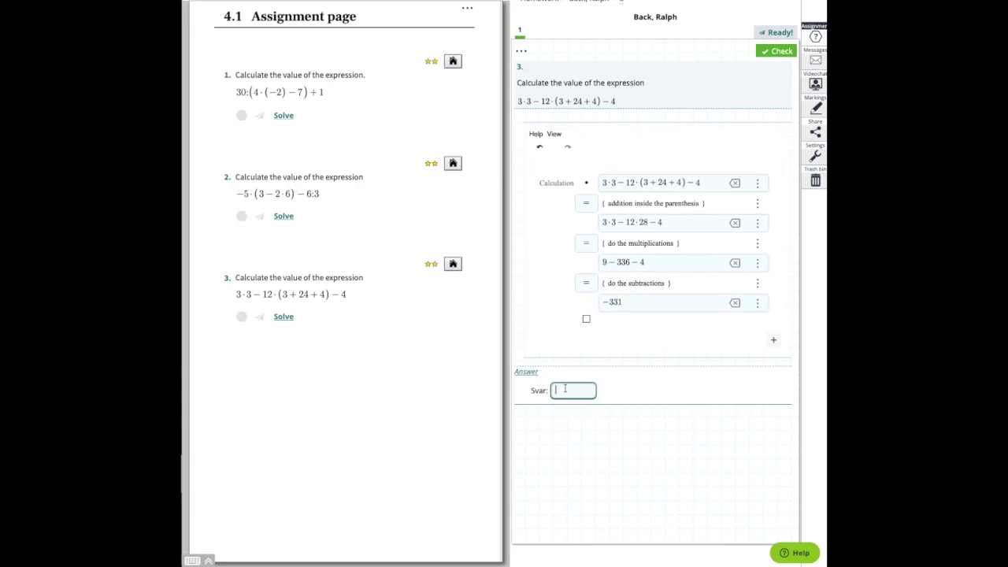
{"action": "key", "text": "ctrl+v"}
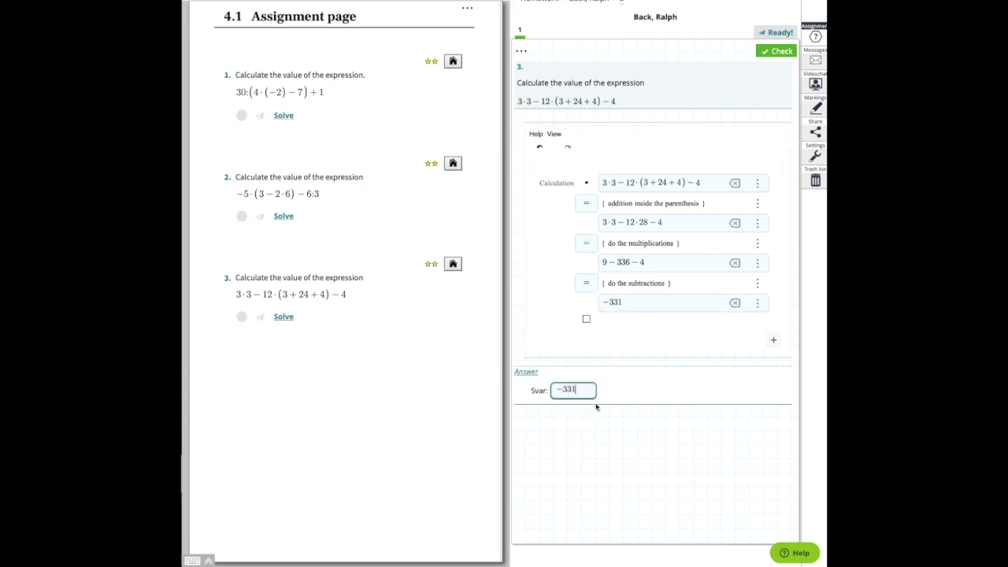
{"action": "left_click", "coordinate": [778, 52]}
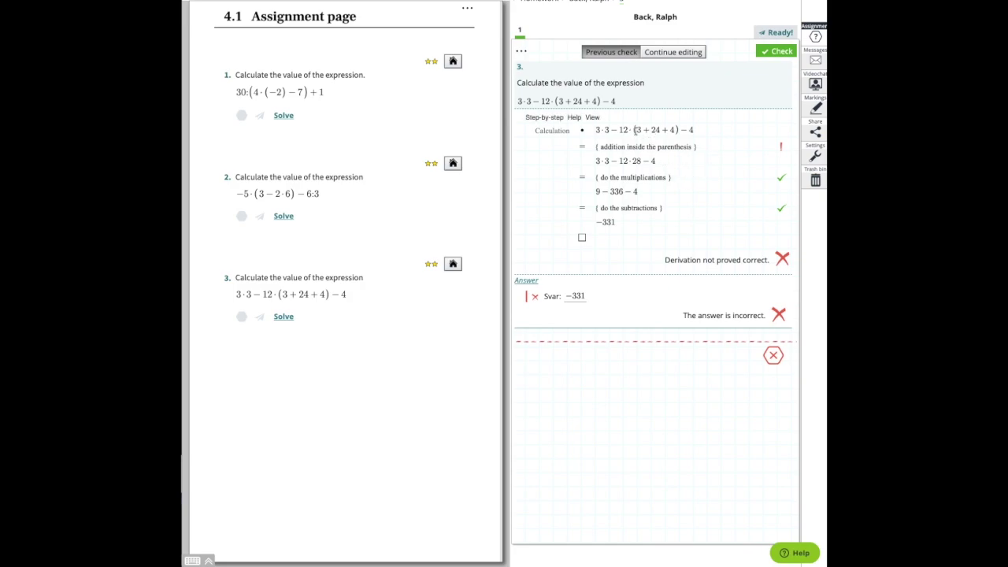
Step: Continue editing the checked solution and set the parenthesis sum in the first calculation step to 31
{"action": "left_click", "coordinate": [636, 130]}
{"action": "left_click", "coordinate": [633, 161]}
{"action": "double_click", "coordinate": [634, 161]}
{"action": "left_click", "coordinate": [695, 181]}
{"action": "left_click", "coordinate": [669, 53]}
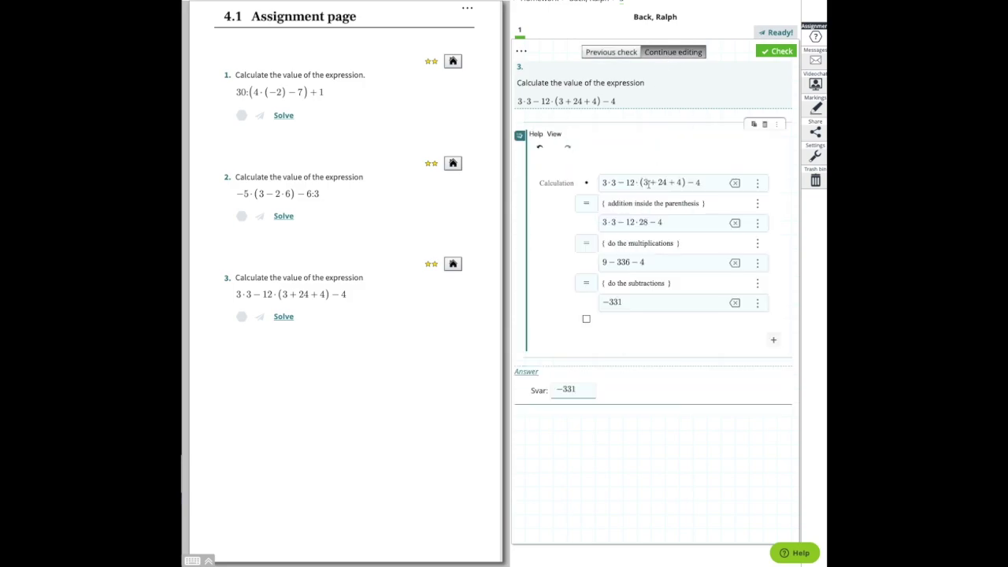
{"action": "left_click_drag", "start_coordinate": [639, 223], "coordinate": [648, 223]}
{"action": "type", "text": "31"}
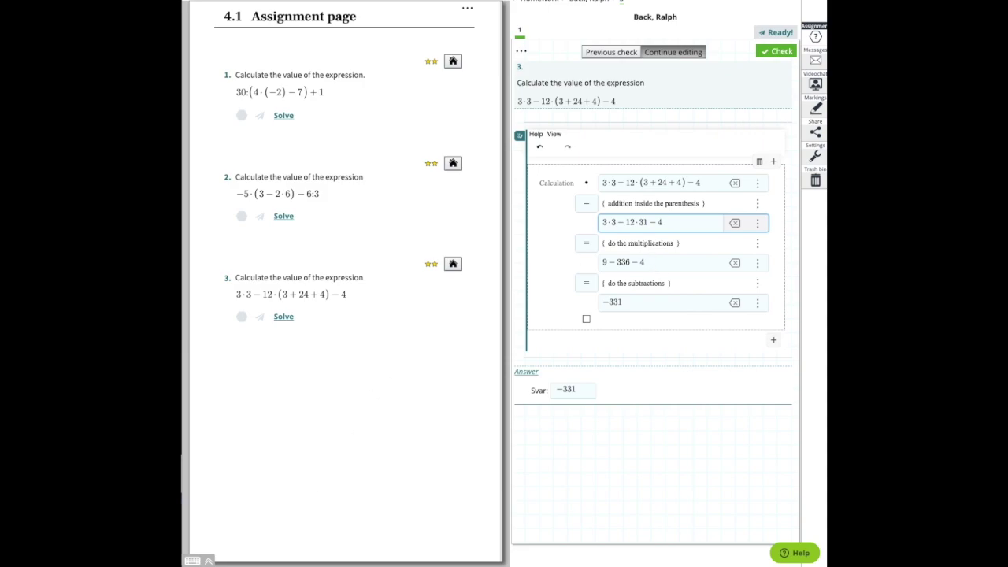
Step: Switch to the calculator, clear it and compute 12 × 31
{"action": "key", "text": "super+Tab"}
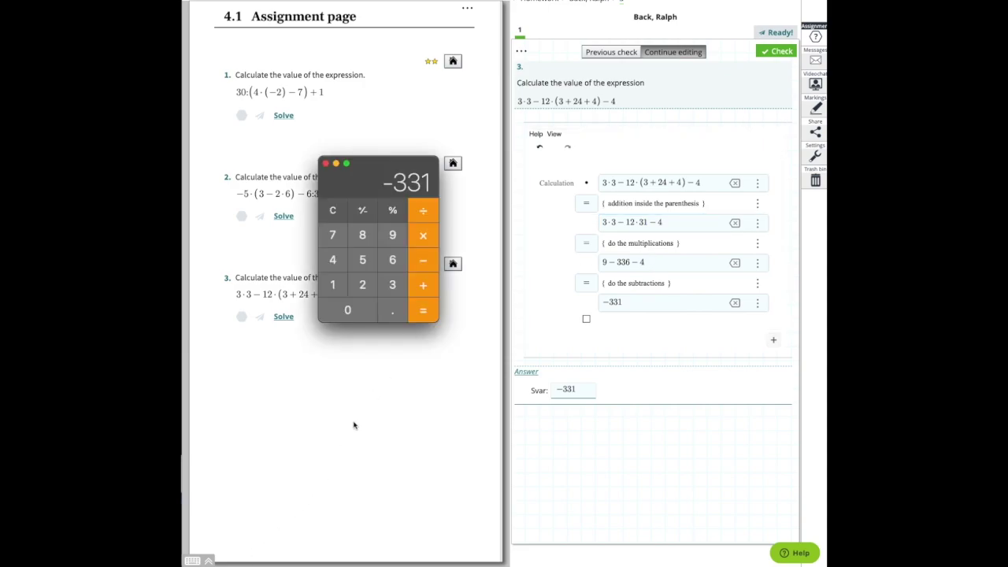
{"action": "left_click", "coordinate": [332, 213]}
{"action": "left_click", "coordinate": [326, 290]}
{"action": "left_click", "coordinate": [362, 285]}
{"action": "left_click", "coordinate": [423, 236]}
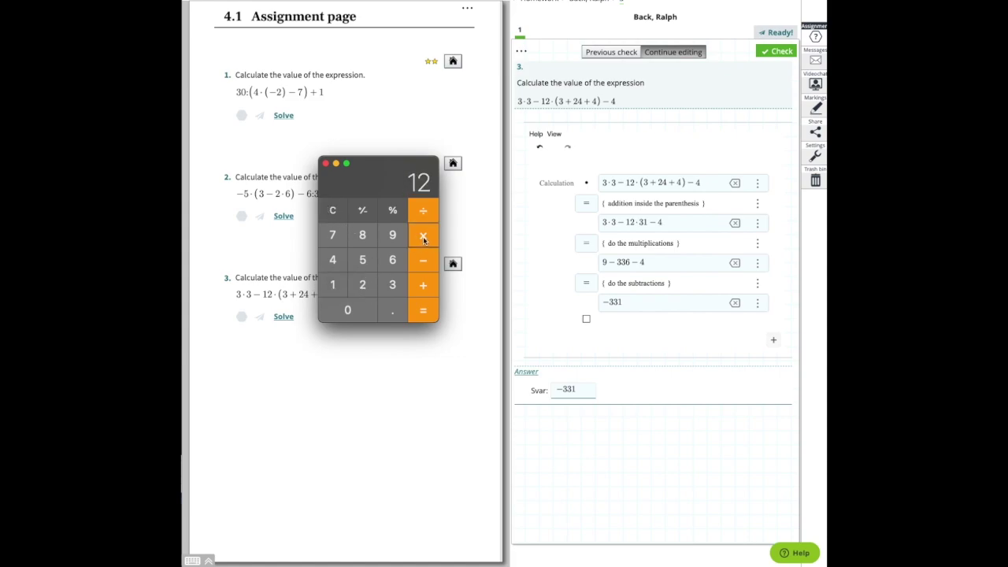
{"action": "left_click", "coordinate": [393, 289]}
{"action": "left_click", "coordinate": [330, 286]}
{"action": "left_click", "coordinate": [423, 310]}
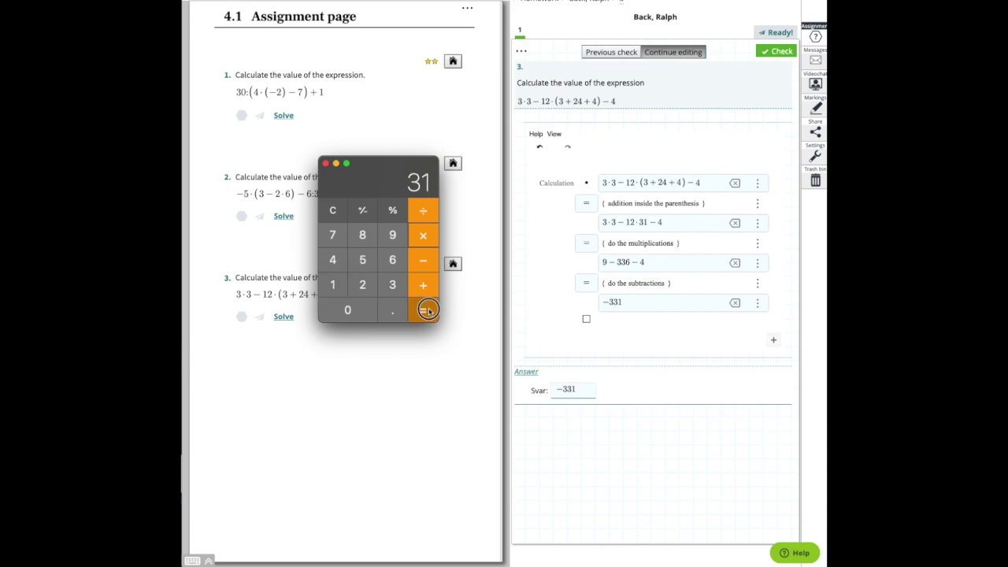
Step: Back in the assignment, set the product in the multiplications step to 372
{"action": "left_click", "coordinate": [634, 268]}
{"action": "left_click_drag", "start_coordinate": [616, 262], "coordinate": [632, 262]}
{"action": "type", "text": "372"}
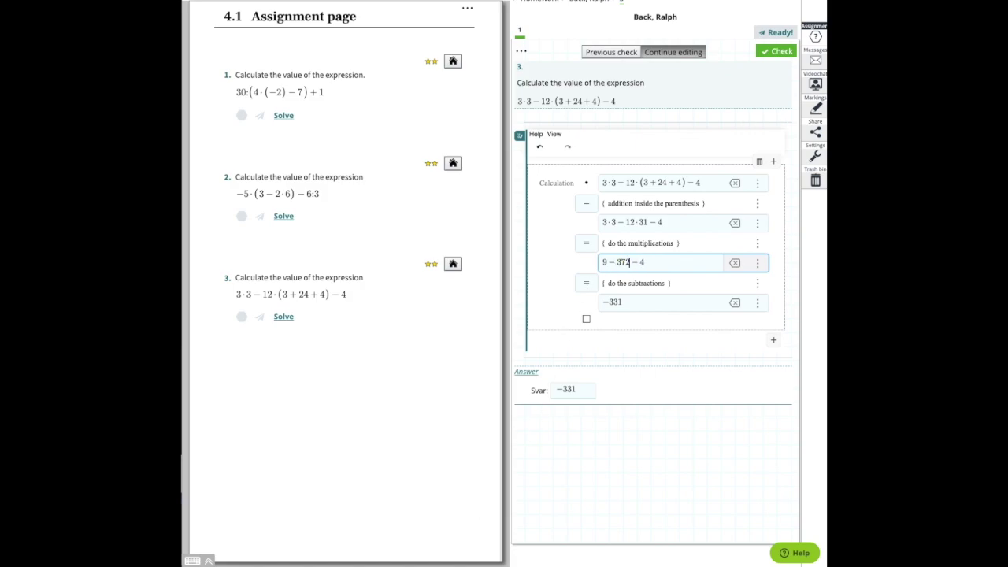
Step: Switch to the calculator, clear it and compute 9 − 372 − 4
{"action": "key", "text": "super+Tab"}
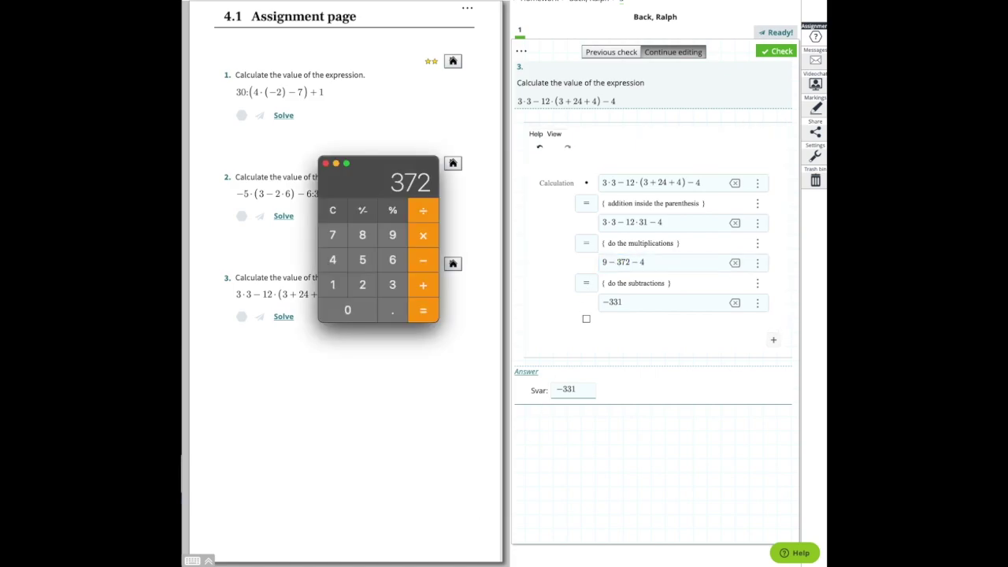
{"action": "left_click", "coordinate": [332, 213]}
{"action": "left_click", "coordinate": [400, 240]}
{"action": "left_click", "coordinate": [423, 263]}
{"action": "left_click", "coordinate": [398, 288]}
{"action": "left_click", "coordinate": [329, 236]}
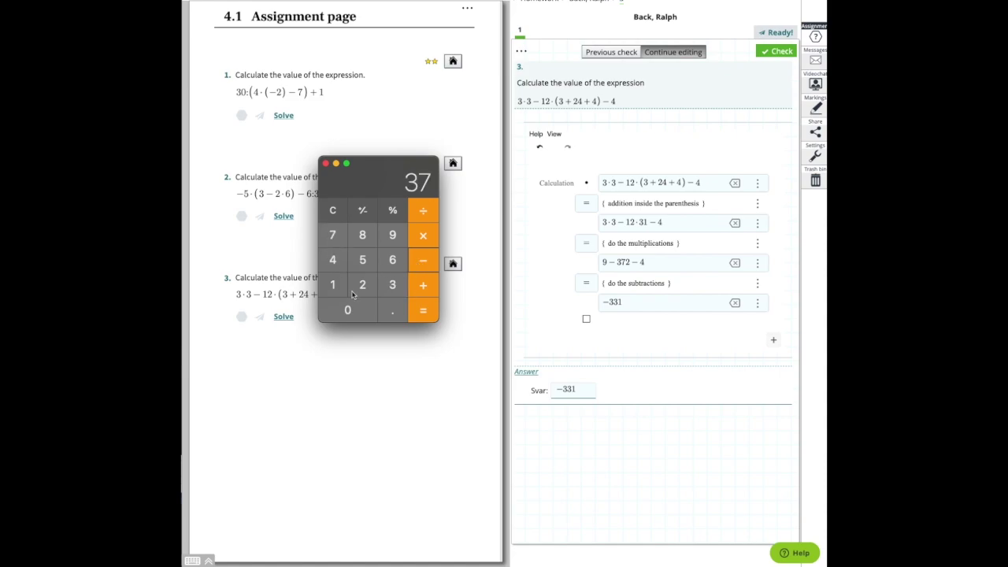
{"action": "left_click", "coordinate": [360, 288]}
{"action": "left_click", "coordinate": [422, 262]}
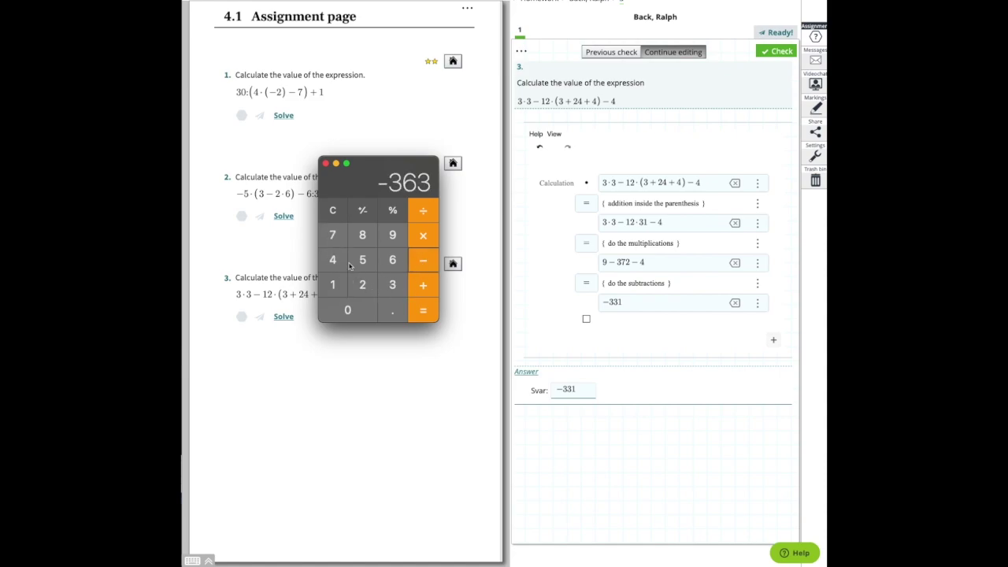
{"action": "left_click", "coordinate": [337, 266]}
{"action": "left_click", "coordinate": [422, 311]}
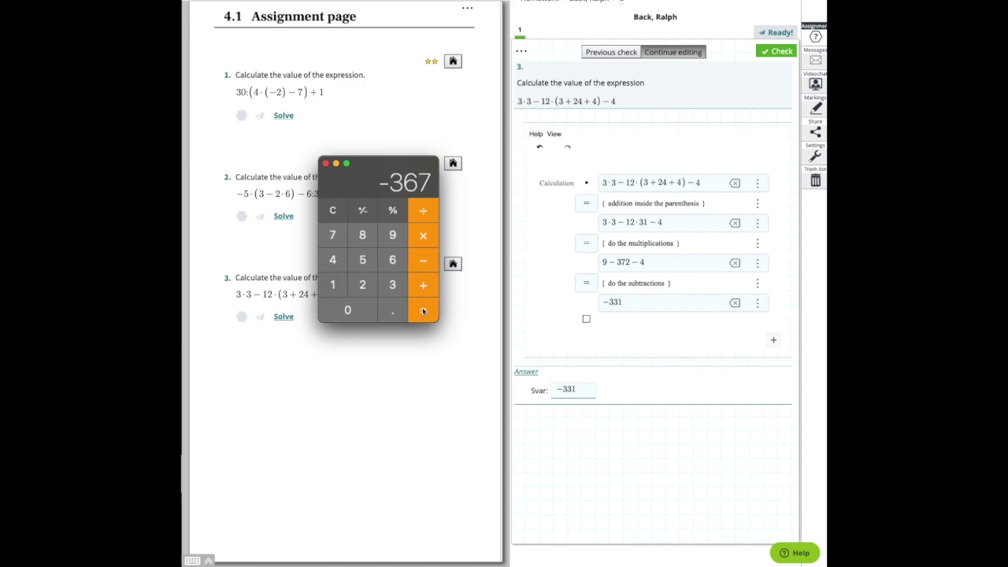
Step: Back in the assignment, set the result of the subtractions step to −367
{"action": "left_click", "coordinate": [630, 304]}
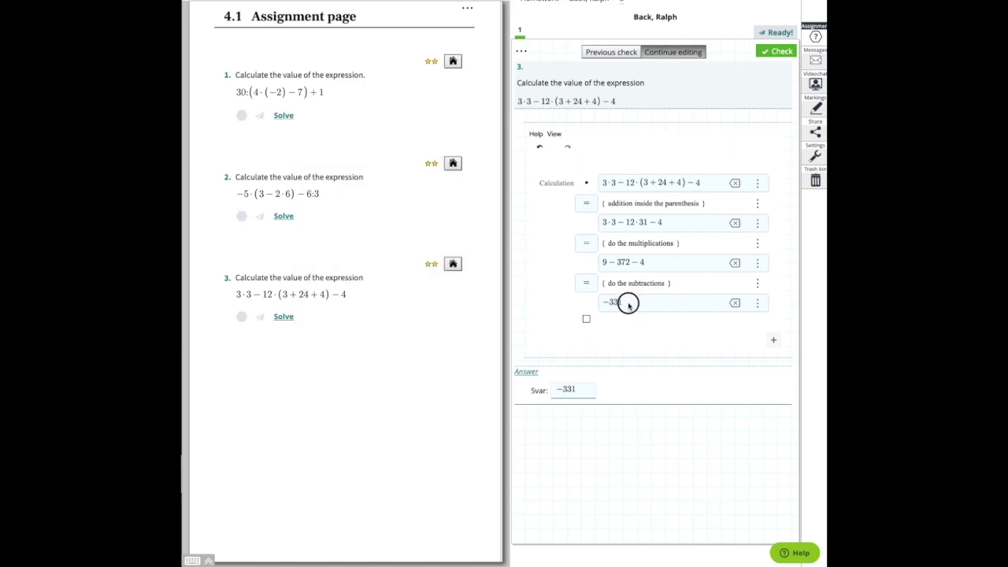
{"action": "left_click_drag", "start_coordinate": [630, 302], "coordinate": [608, 305]}
{"action": "key", "text": "BackSpace"}
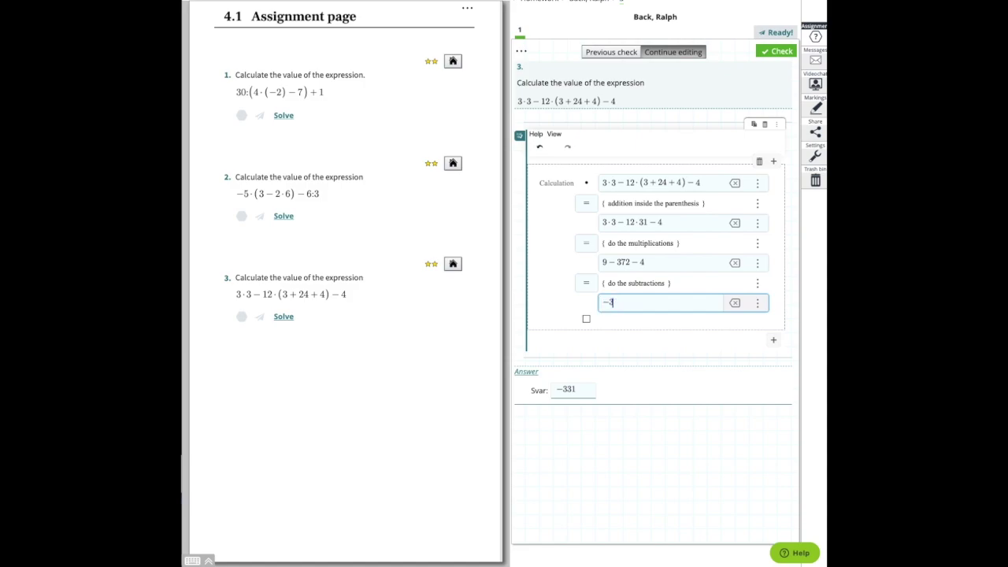
{"action": "type", "text": "367"}
Step: Replace the Svar answer with the final result −367 copied from the calculation, and check the solution
{"action": "left_click_drag", "start_coordinate": [629, 302], "coordinate": [598, 302]}
{"action": "key", "text": "ctrl+c"}
{"action": "left_click_drag", "start_coordinate": [581, 389], "coordinate": [538, 389]}
{"action": "key", "text": "ctrl+v"}
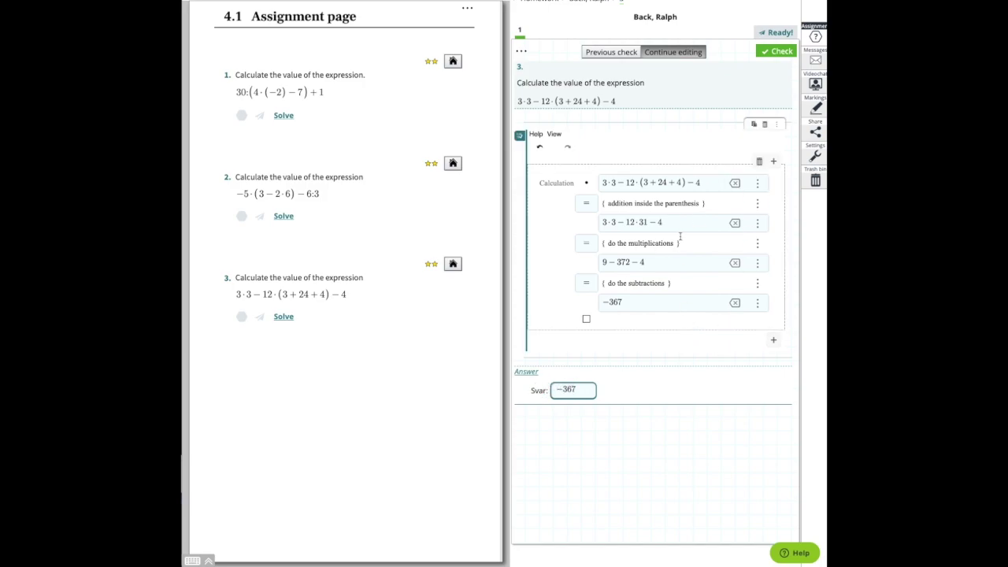
{"action": "left_click", "coordinate": [781, 52]}
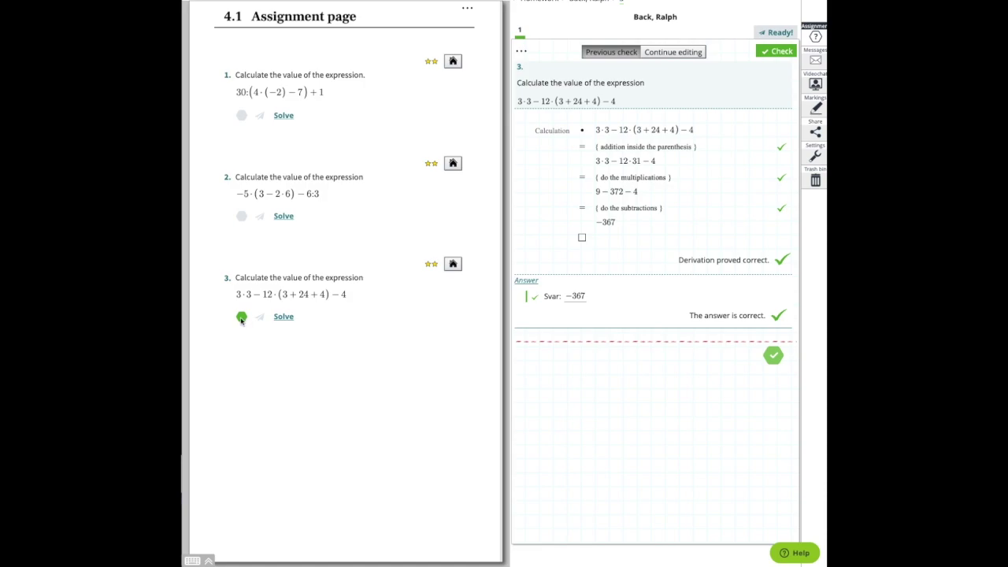
Step: Send the checked solution to the teacher, and reopen it for editing as a second version
{"action": "left_click", "coordinate": [776, 33]}
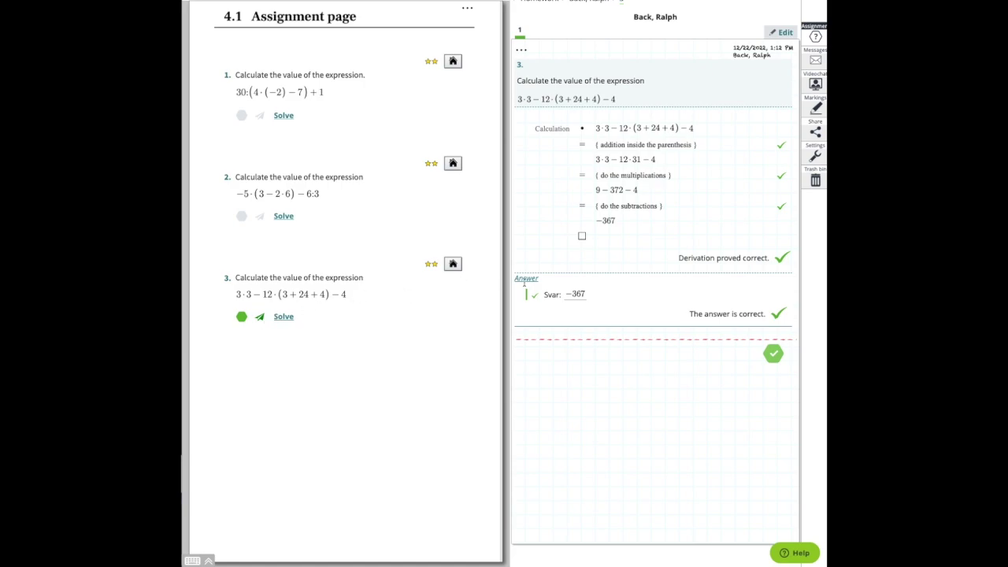
{"action": "mouse_move", "coordinate": [557, 240]}
{"action": "left_click", "coordinate": [785, 33]}
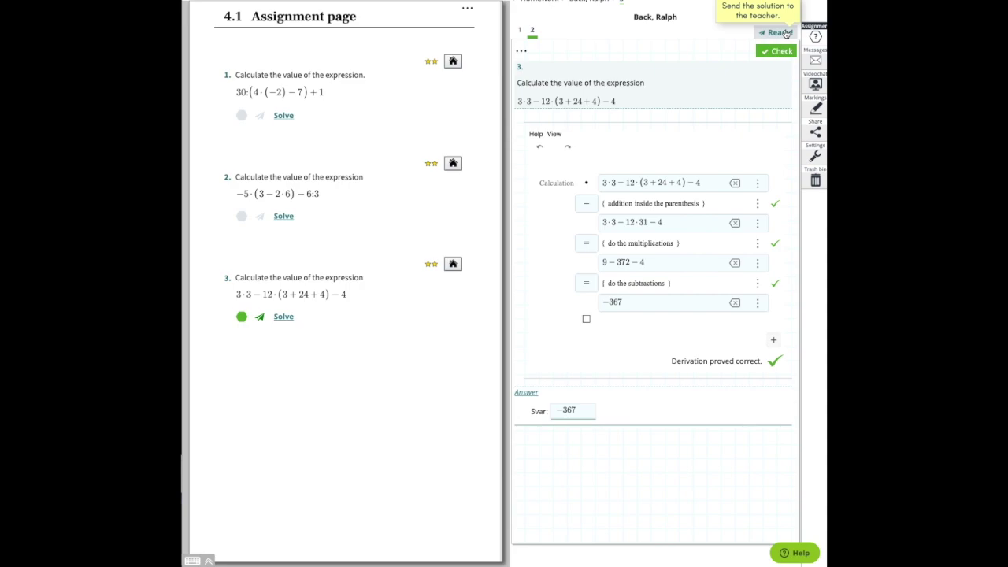
Step: Reset the second version of the solution, and view the submitted first version before returning to the second
{"action": "left_click", "coordinate": [522, 51]}
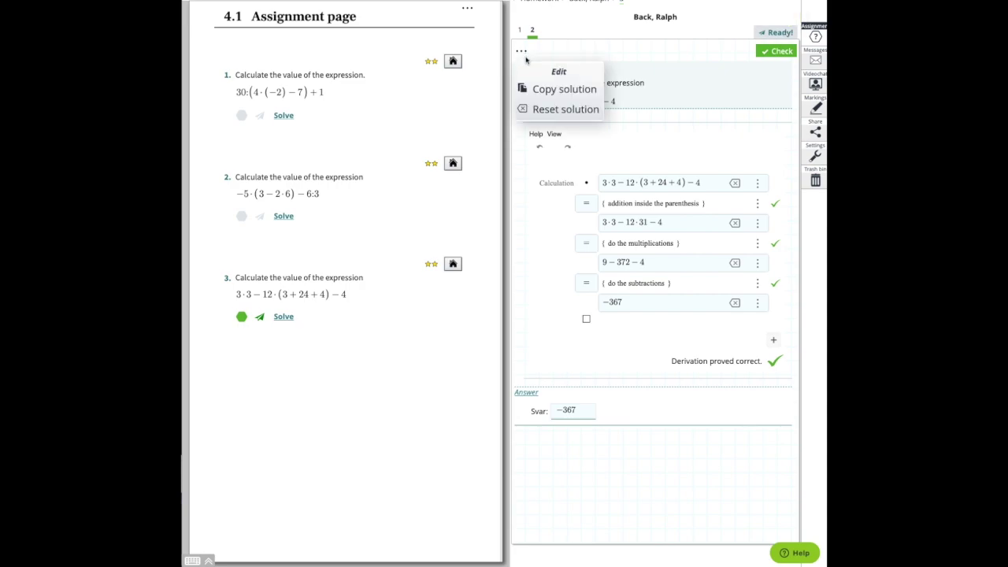
{"action": "left_click", "coordinate": [548, 114]}
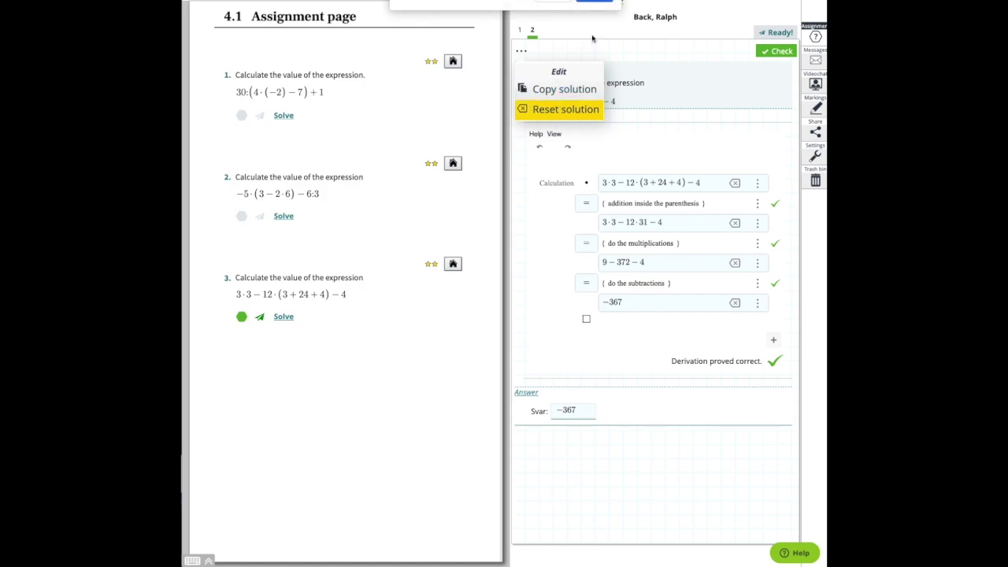
{"action": "left_click", "coordinate": [600, 3]}
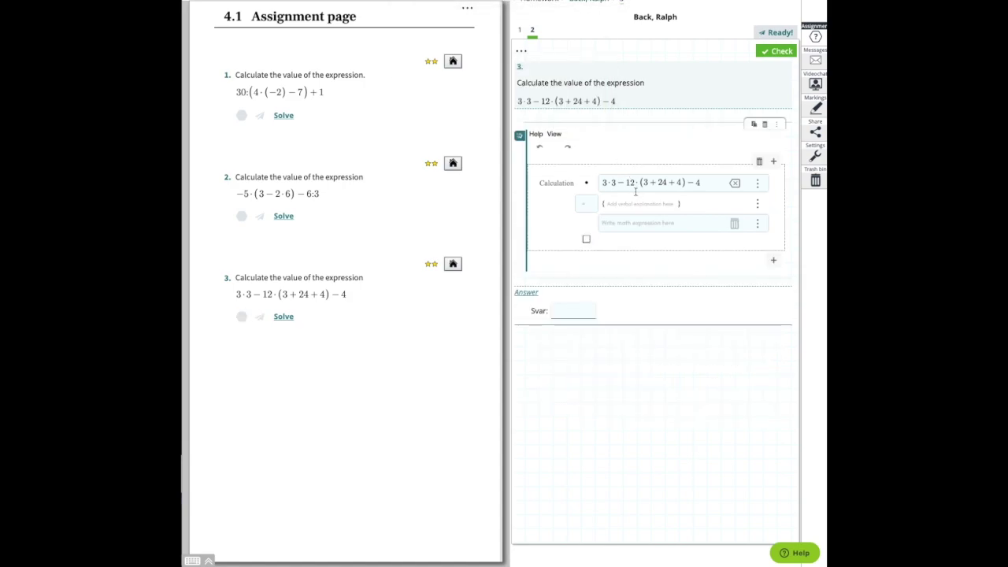
{"action": "left_click", "coordinate": [518, 32]}
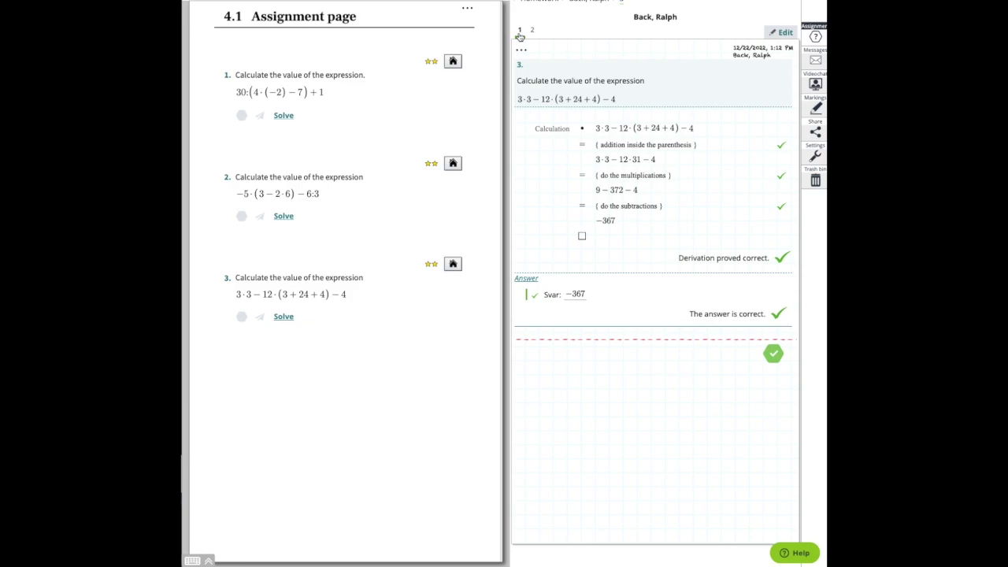
{"action": "left_click", "coordinate": [531, 31]}
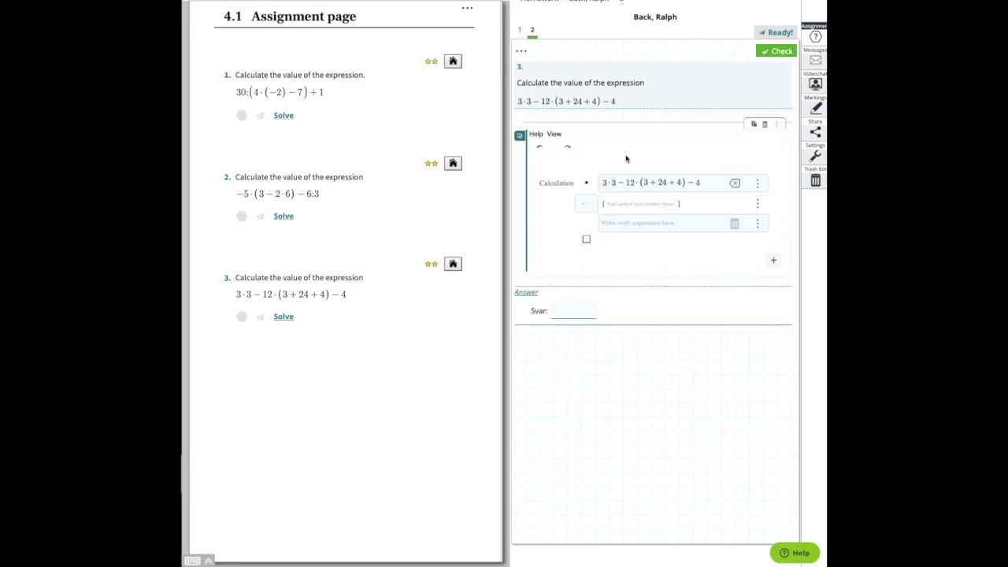
Step: Simplify the starting expression 3·3 − 12·(3 + 24 + 4) − 4 with CAS
{"action": "left_click", "coordinate": [714, 184]}
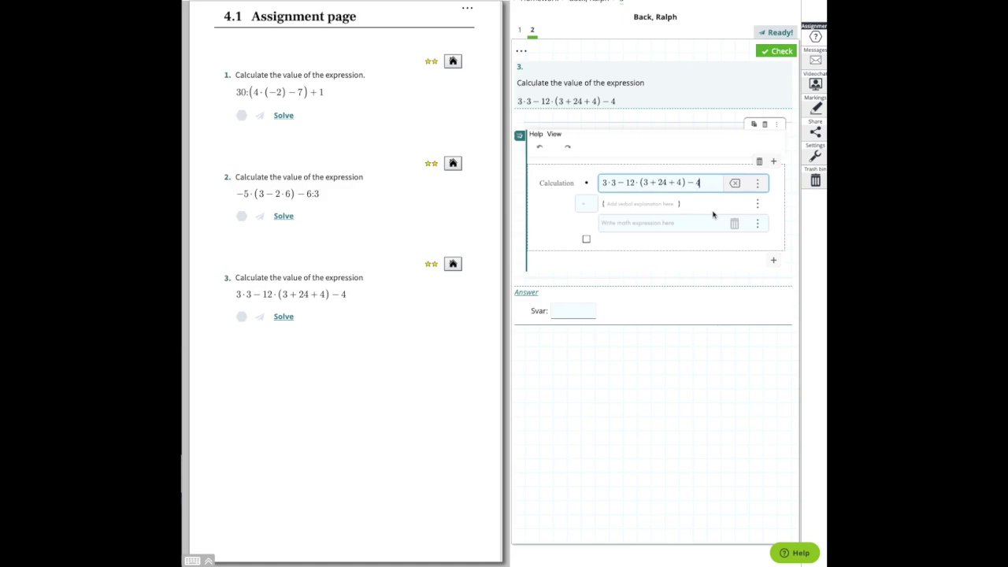
{"action": "left_click", "coordinate": [757, 184]}
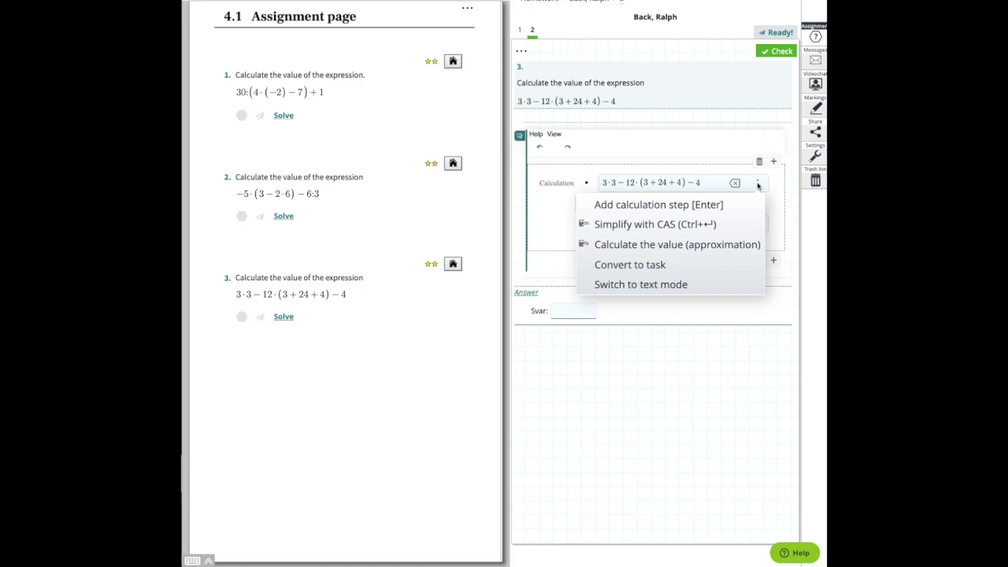
{"action": "left_click", "coordinate": [670, 227]}
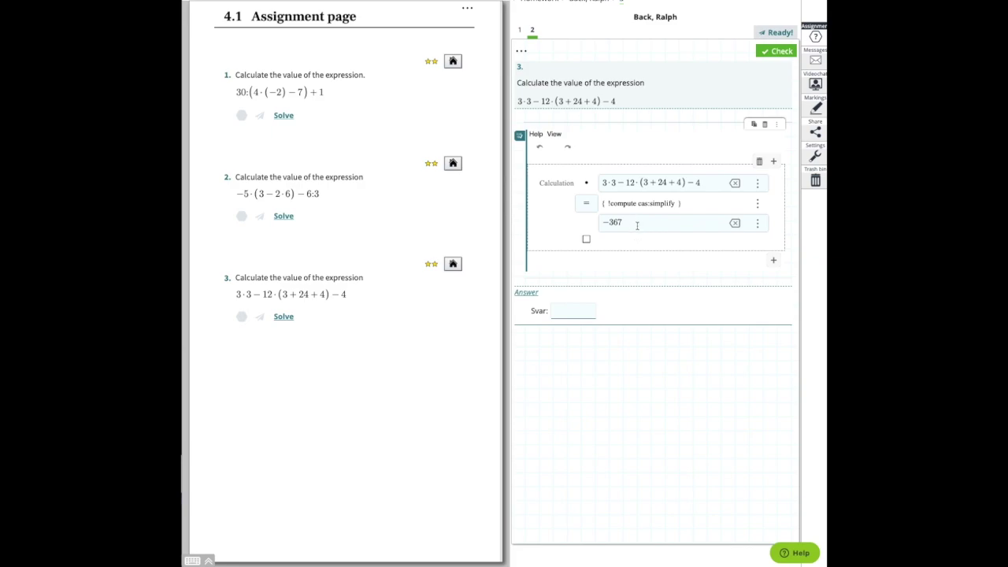
Step: Copy the simplified result −367 into the empty Svar answer field
{"action": "left_click_drag", "start_coordinate": [625, 225], "coordinate": [597, 222]}
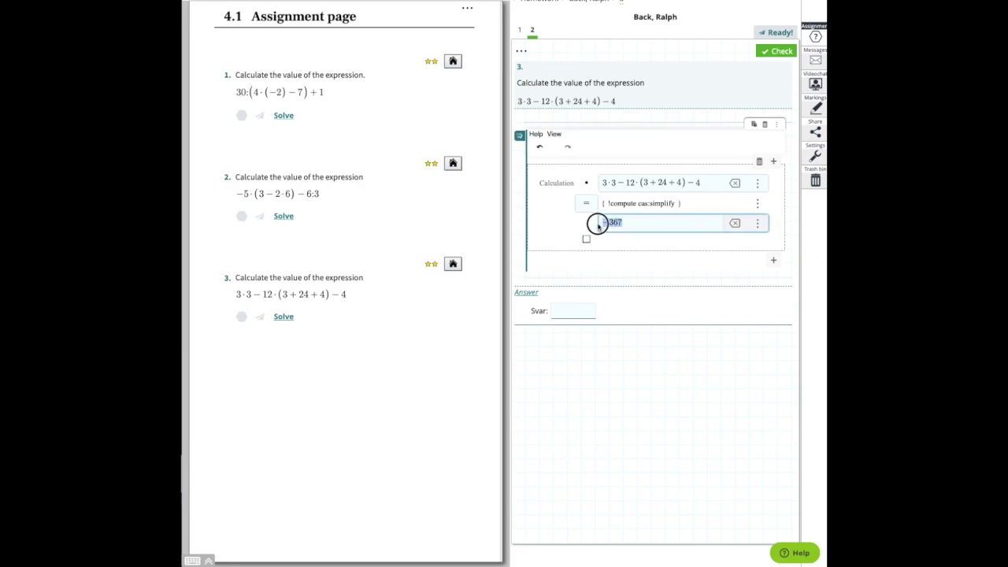
{"action": "key", "text": "ctrl+c"}
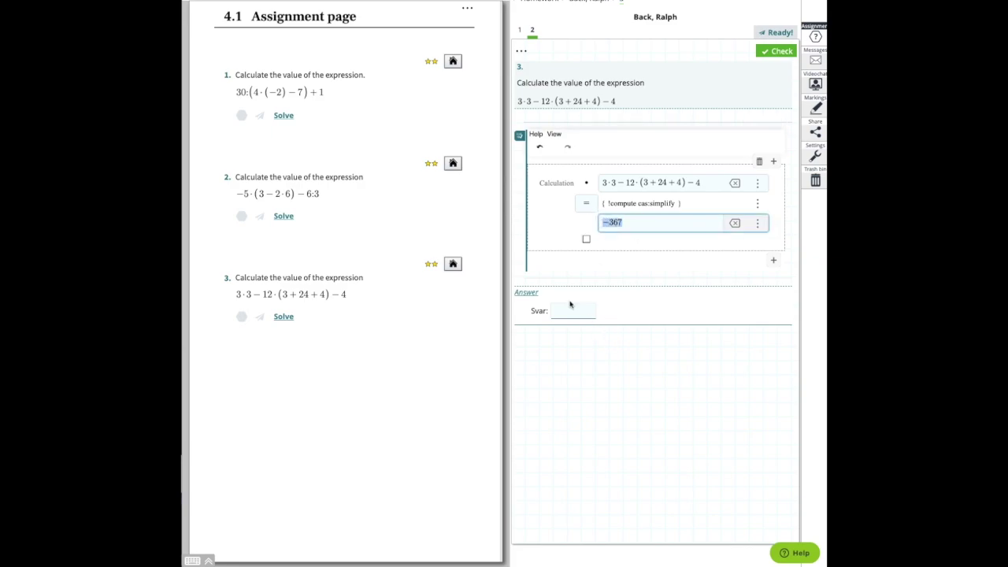
{"action": "left_click", "coordinate": [571, 309]}
{"action": "key", "text": "ctrl+v"}
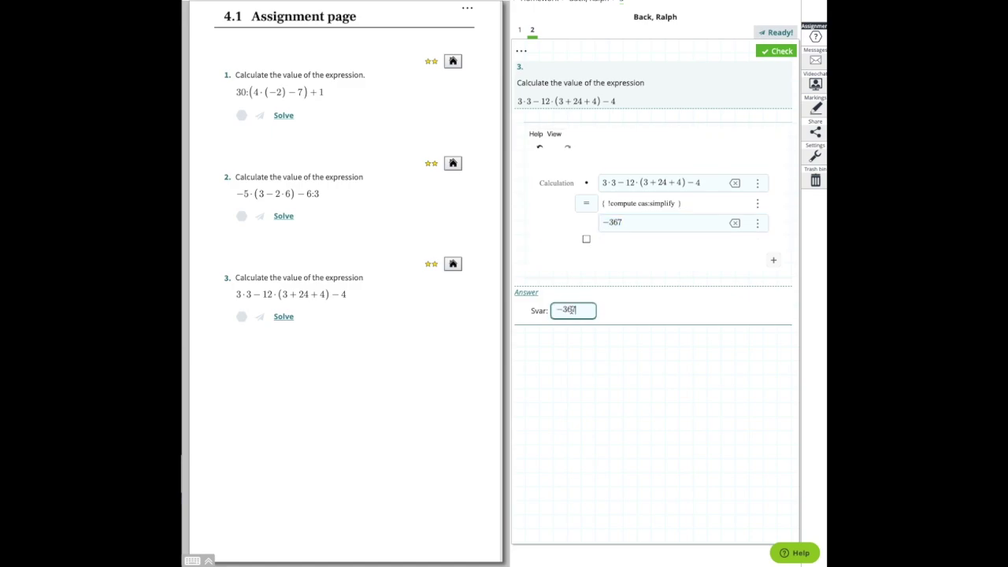
Step: Check the second version of the solution and send it to the teacher
{"action": "left_click", "coordinate": [779, 52]}
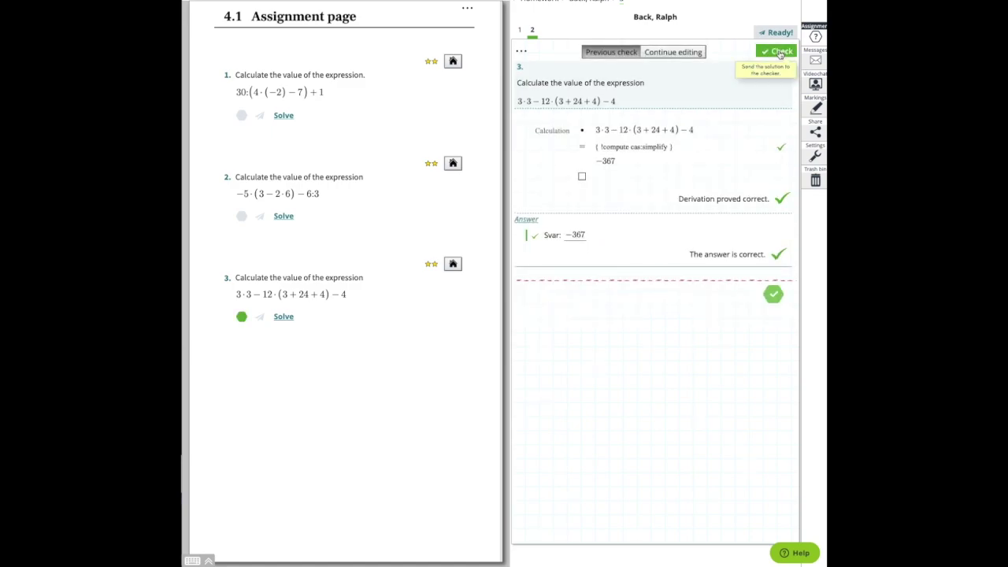
{"action": "left_click", "coordinate": [777, 33]}
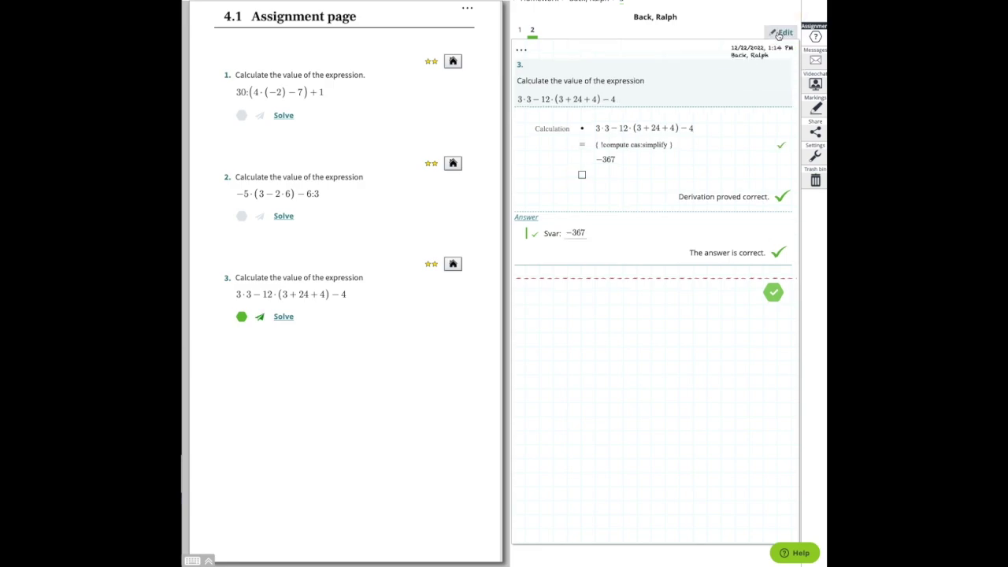